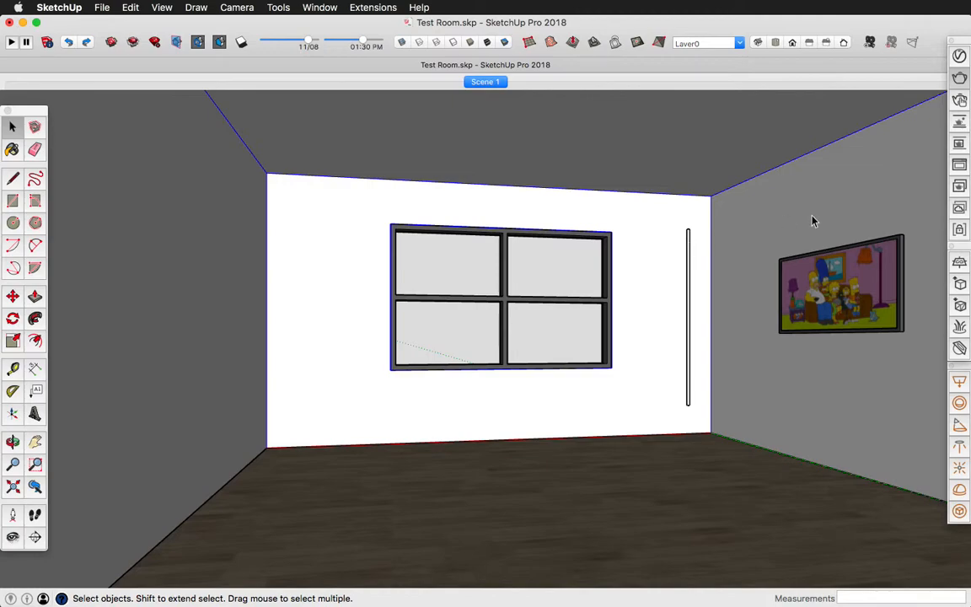
- Scale up the TV on the side wall uniformly from its upper corner by a factor of about 1.24
click(837, 288)
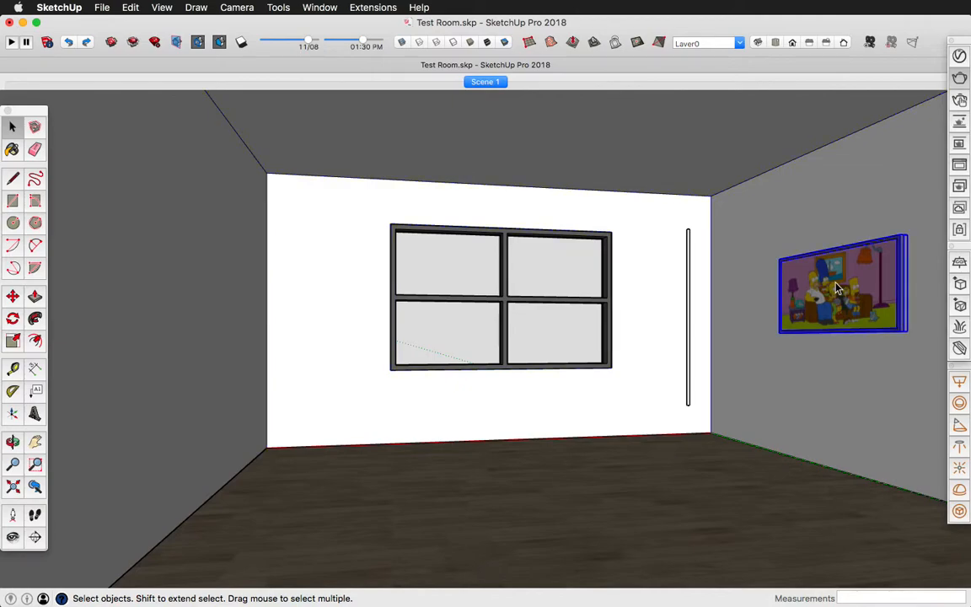
click(12, 340)
click(899, 235)
drag(900, 239, 917, 190)
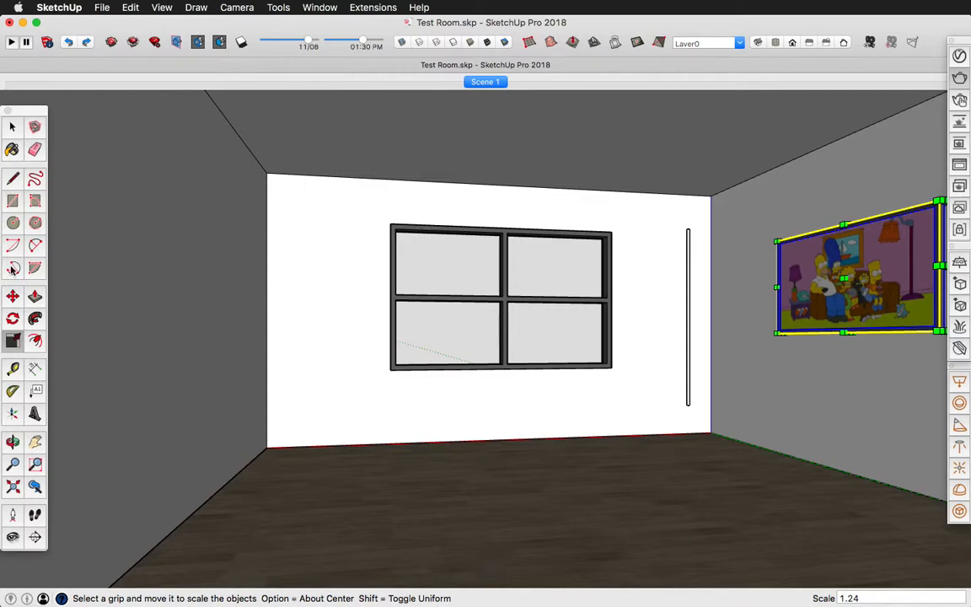
- Move the enlarged TV about 6" along the side wall
click(13, 297)
click(839, 393)
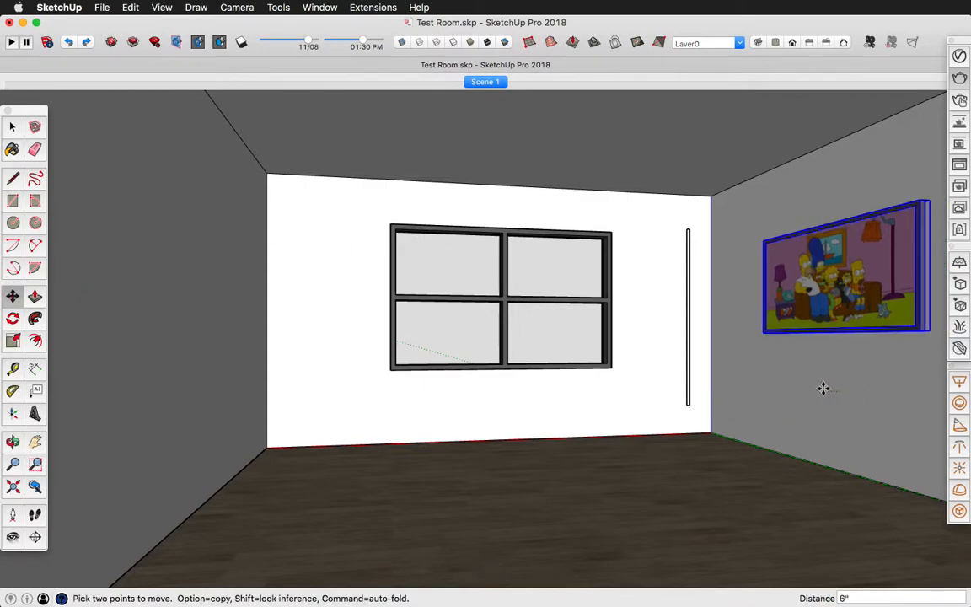
click(822, 382)
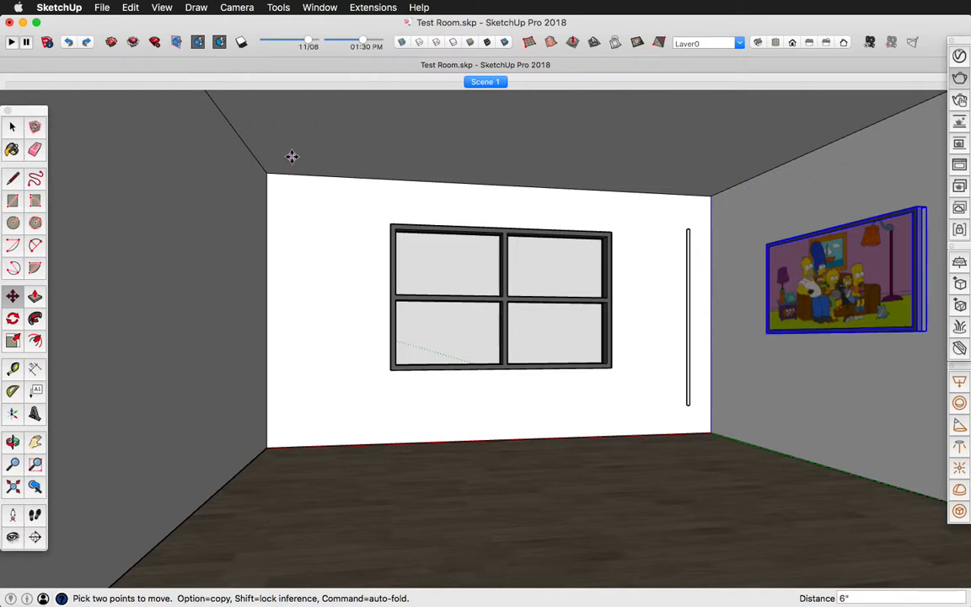
- Convert the thin vertical strip beside the window to a V-Ray mesh light and render the room
click(13, 127)
click(713, 157)
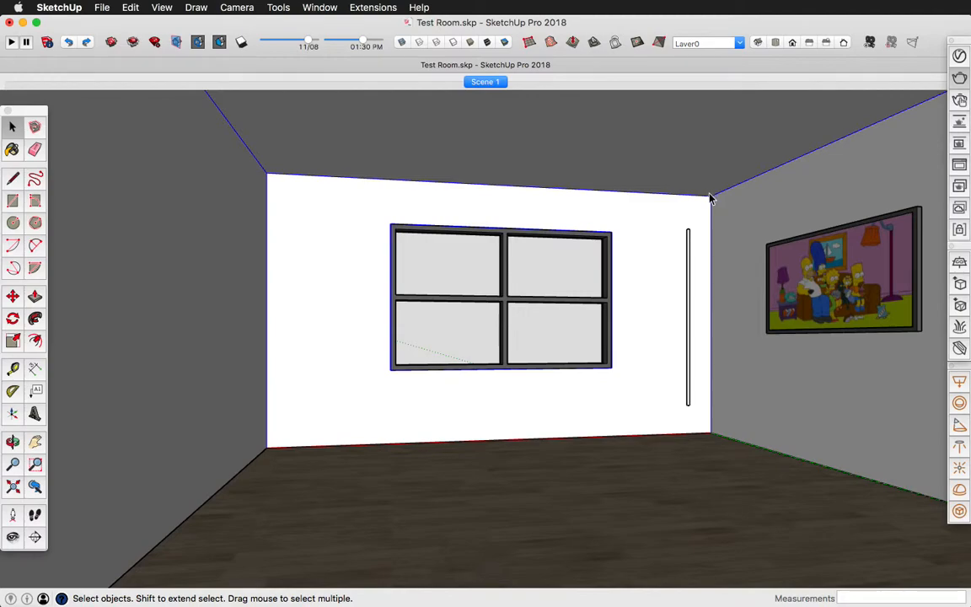
click(688, 261)
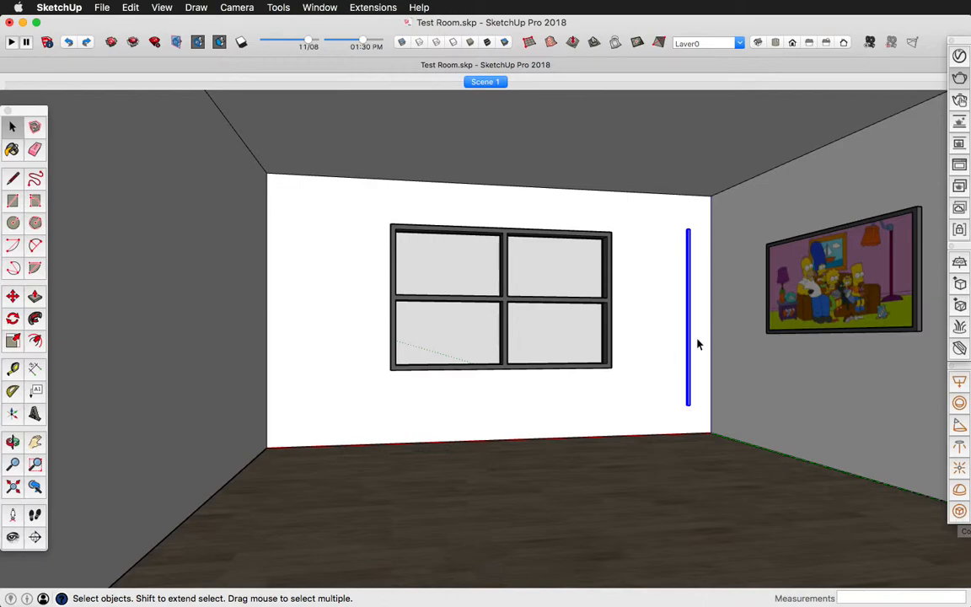
click(957, 513)
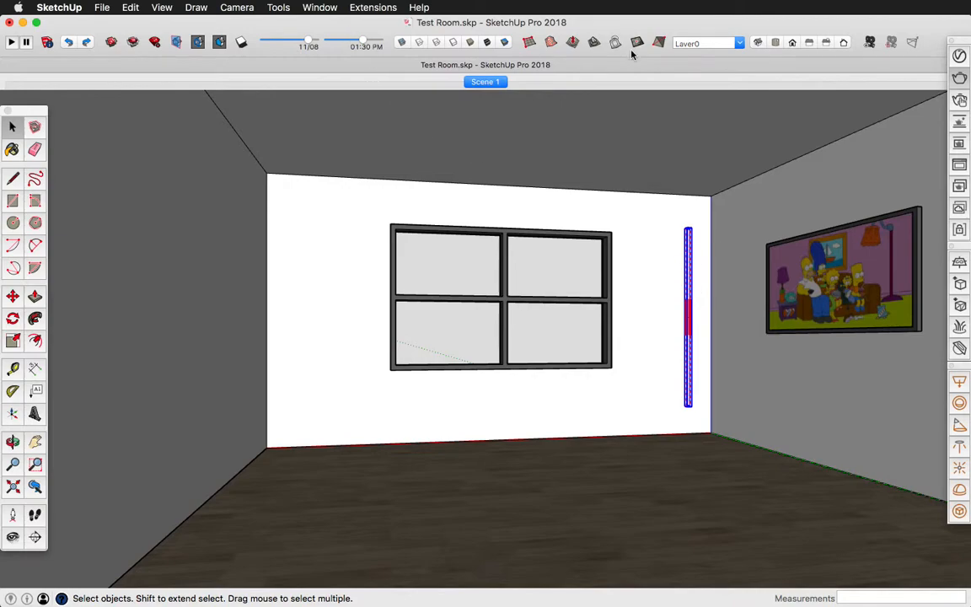
click(959, 79)
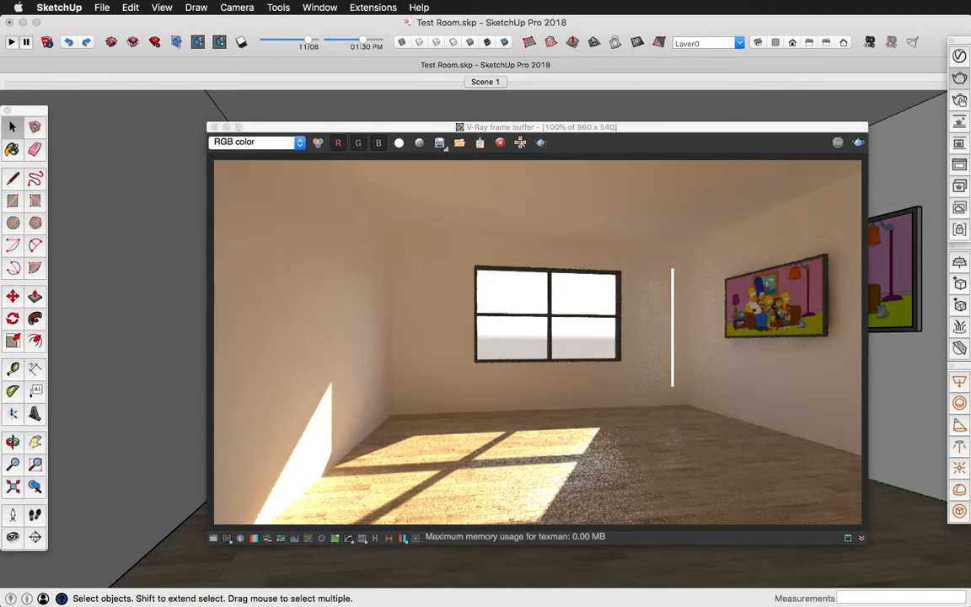
- Set the time in the shadow settings to 01:30 AM and move the settings window off the render
drag(970, 431, 636, 290)
click(597, 283)
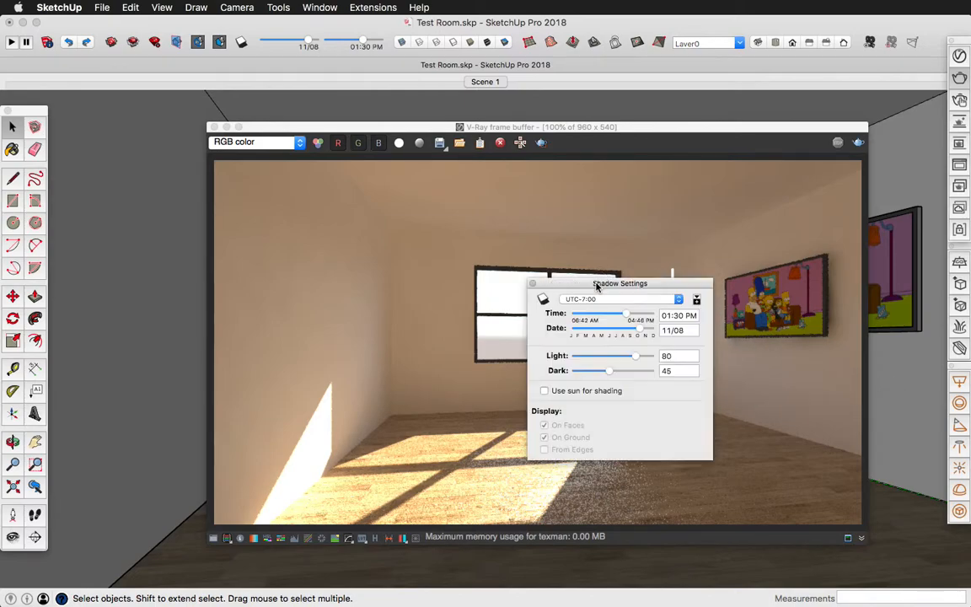
click(688, 316)
text(a)
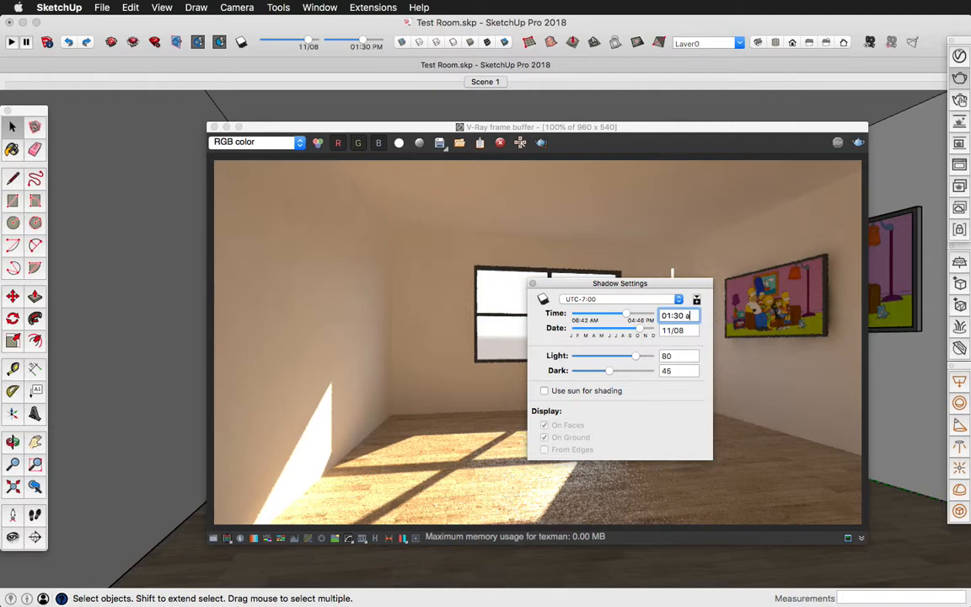
text(m)
key(Return)
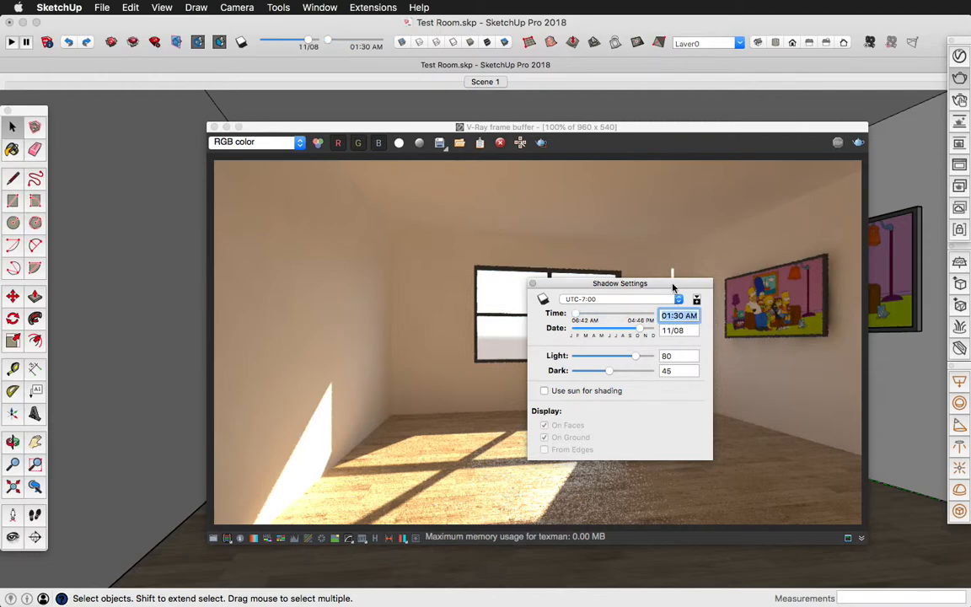
click(560, 286)
drag(559, 286, 970, 310)
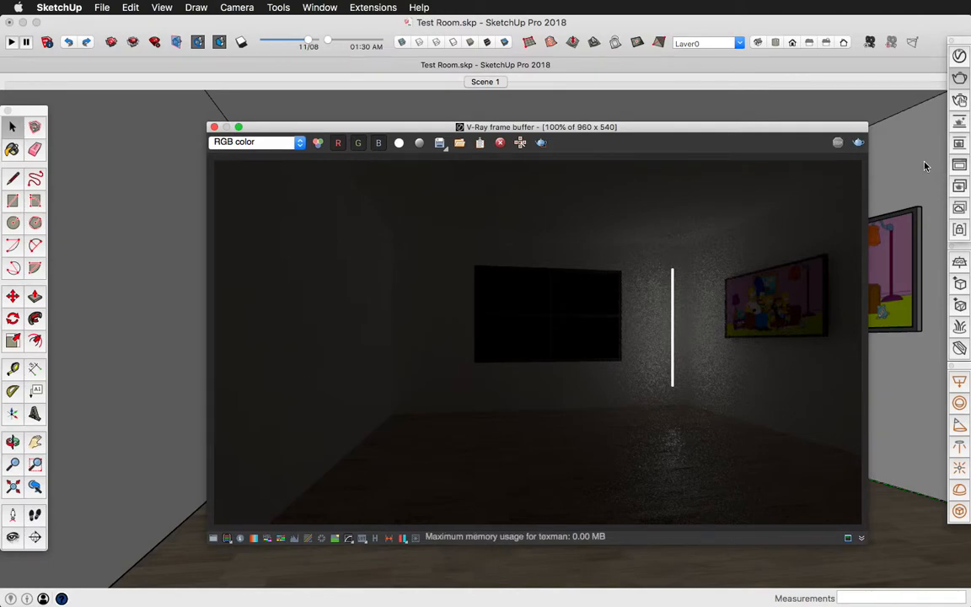
- Open the mesh light's parameters in the V-Ray Asset Editor, check its available units and expand its options
click(962, 58)
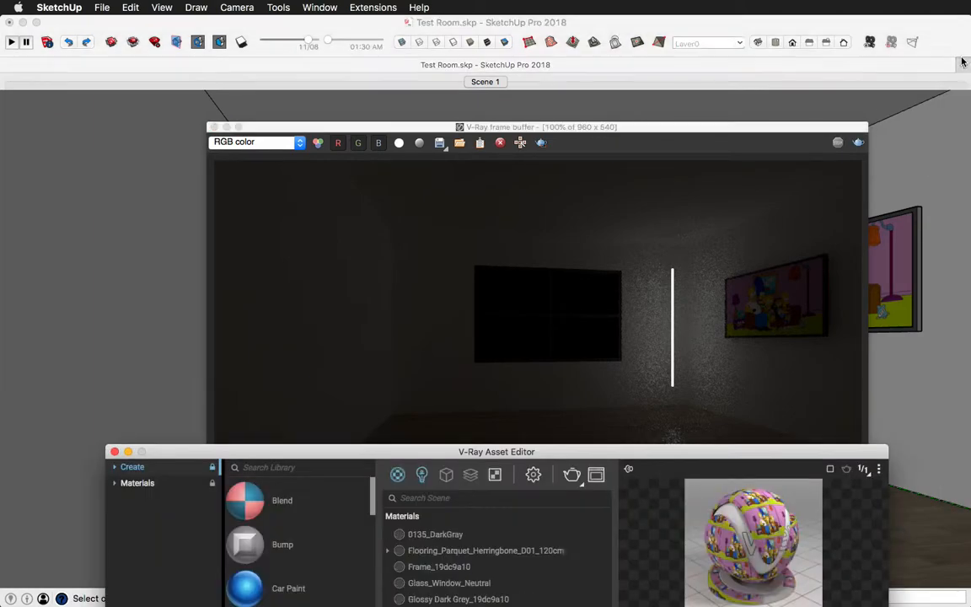
drag(665, 451, 699, 98)
click(451, 122)
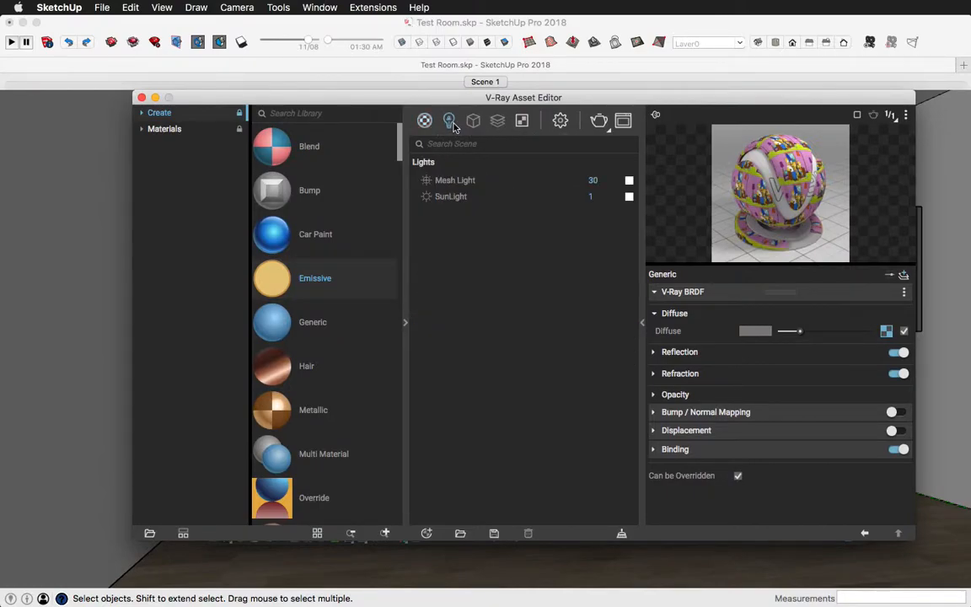
click(446, 184)
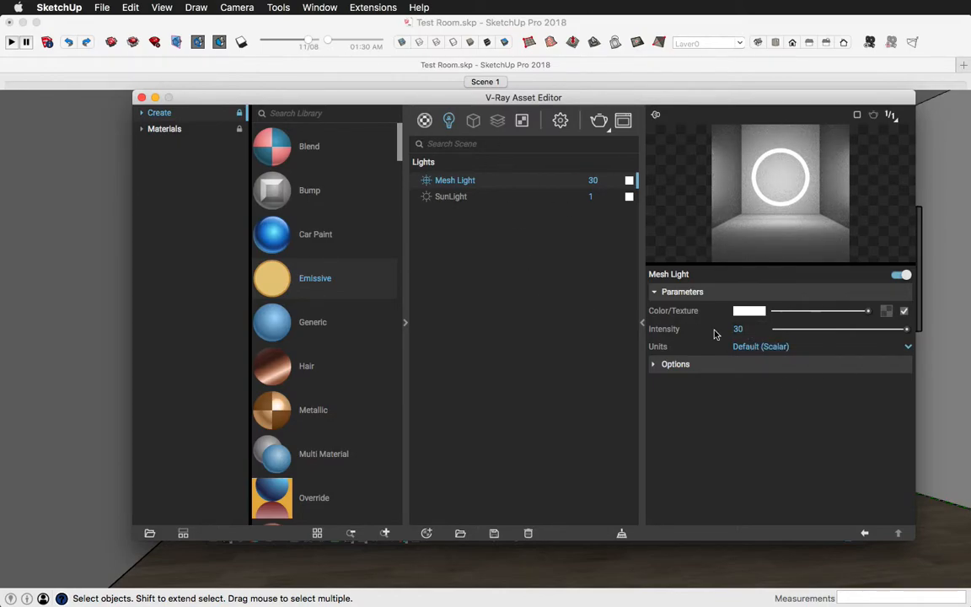
click(770, 353)
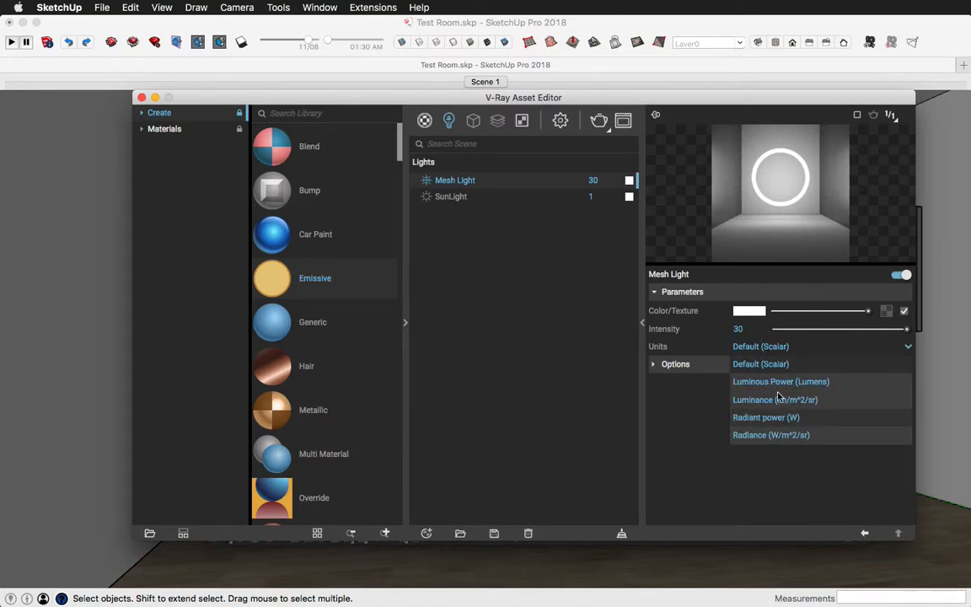
click(766, 348)
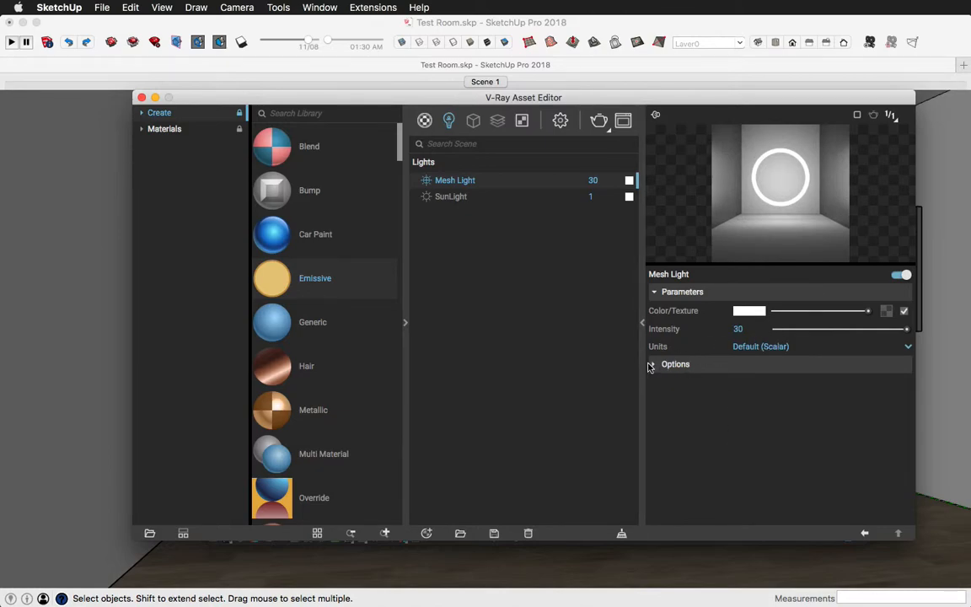
click(654, 365)
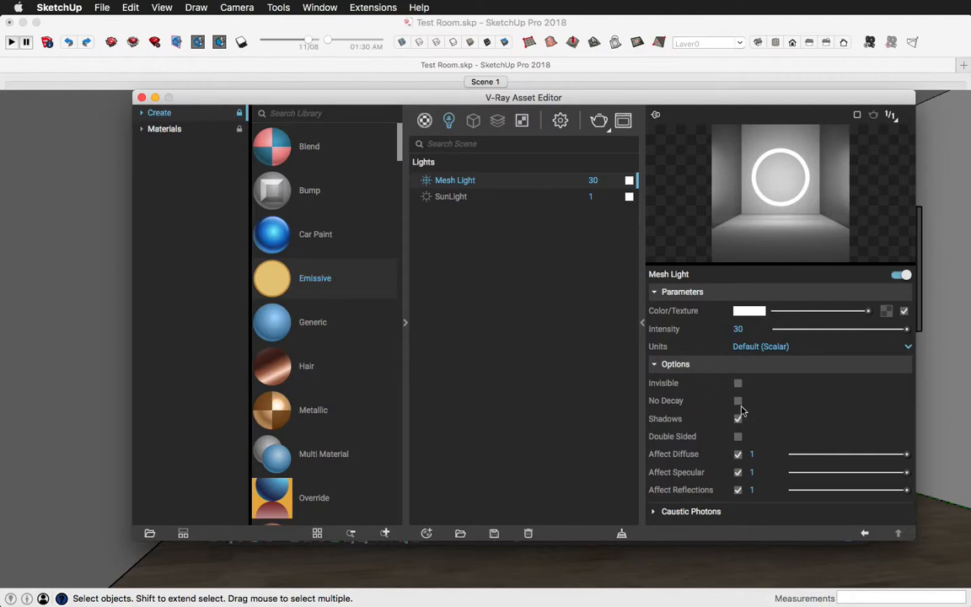
- Set the mesh light's color to a warm yellow with R 1, G 0.854 and B 0.143
click(750, 312)
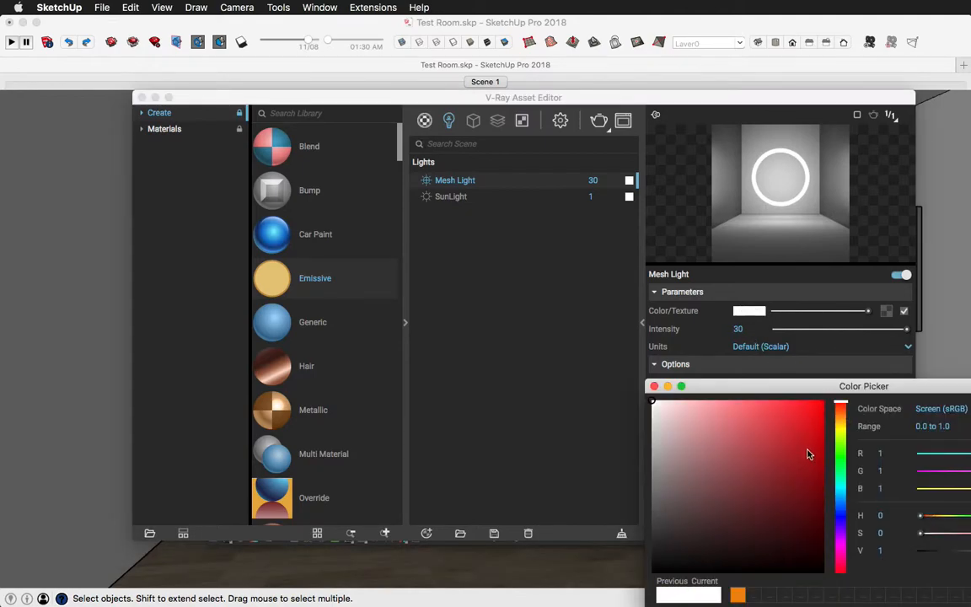
drag(711, 416, 733, 401)
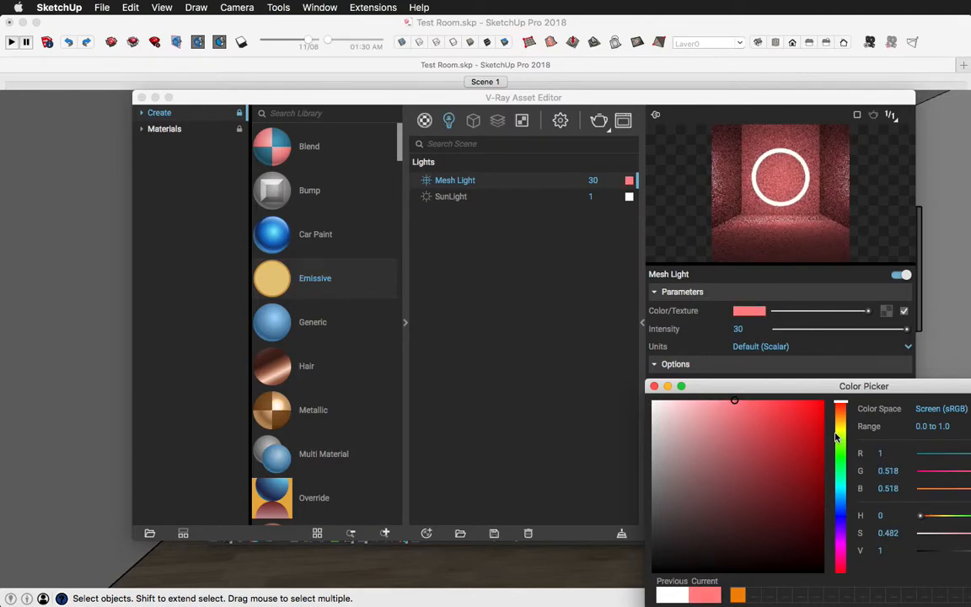
drag(839, 411, 843, 426)
drag(785, 407, 800, 401)
drag(883, 388, 715, 351)
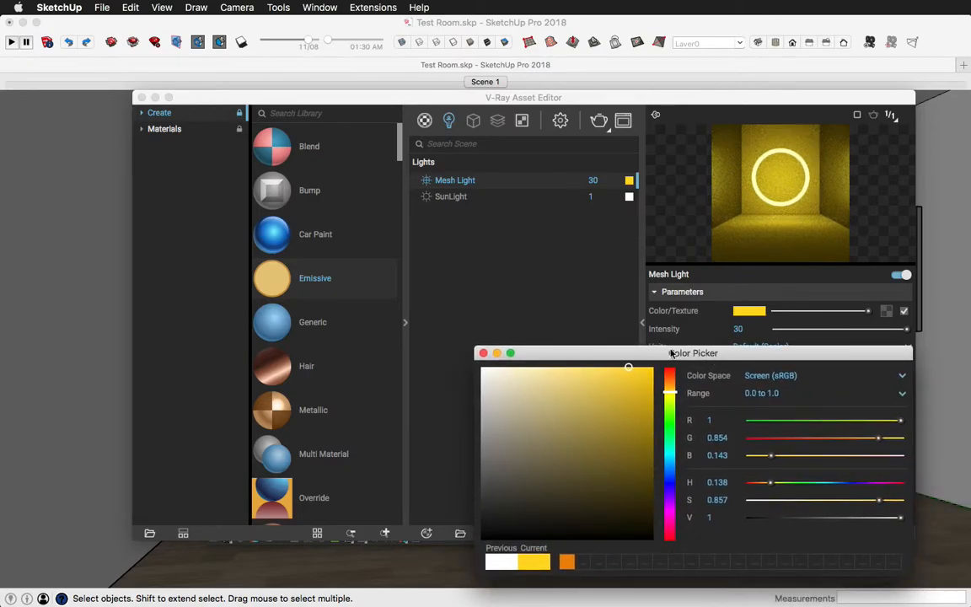
click(485, 349)
- Set the mesh light's intensity to 100 and render the room
click(727, 328)
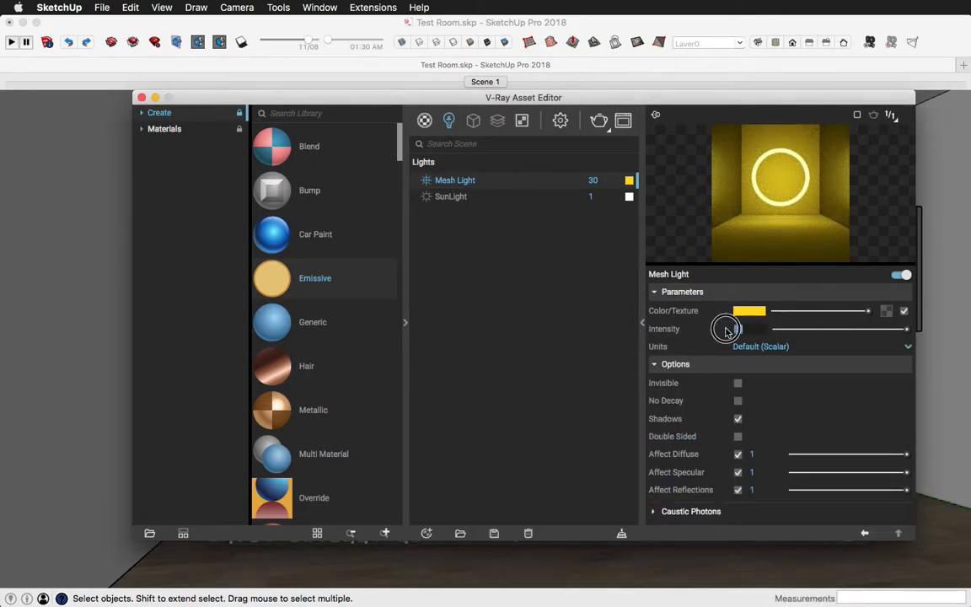
text(100)
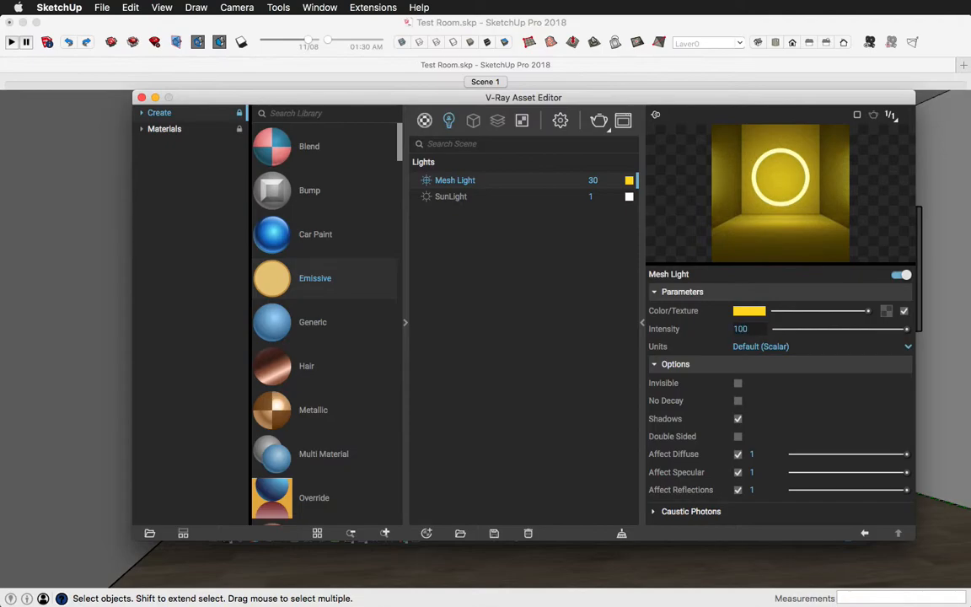
key(Return)
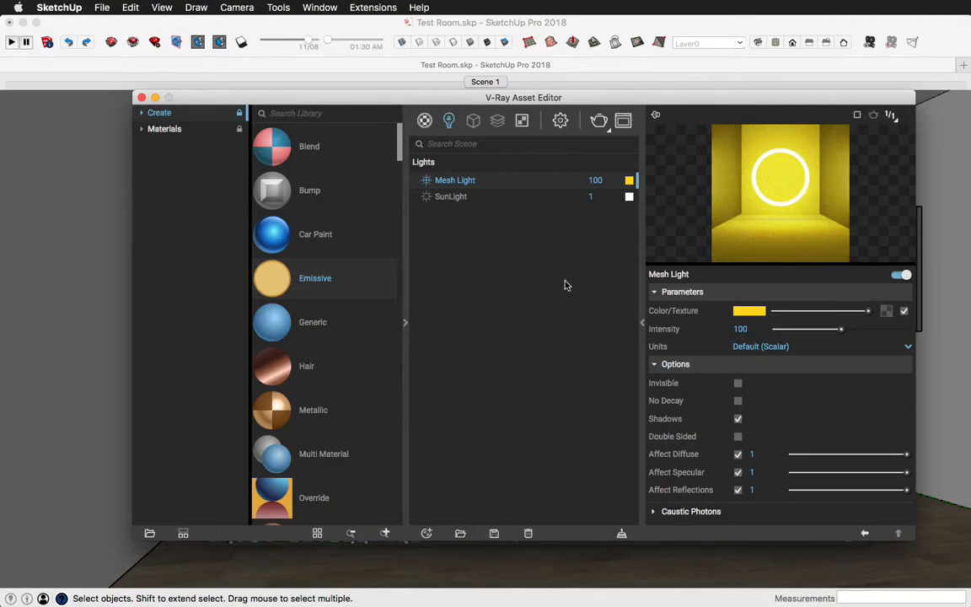
click(599, 123)
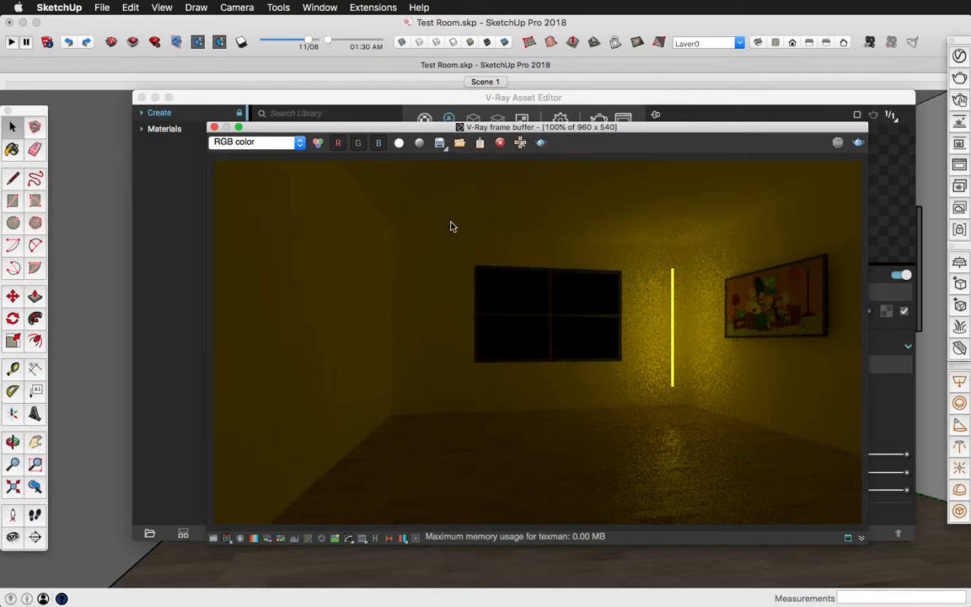
- Close the render window and collapse the mesh light's parameters in the Asset Editor
click(214, 127)
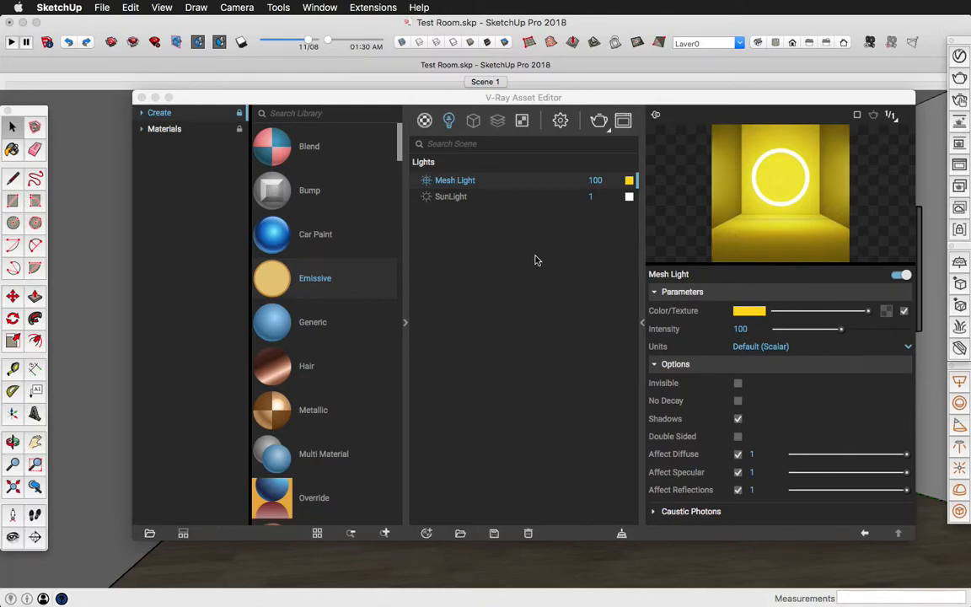
click(644, 327)
click(644, 328)
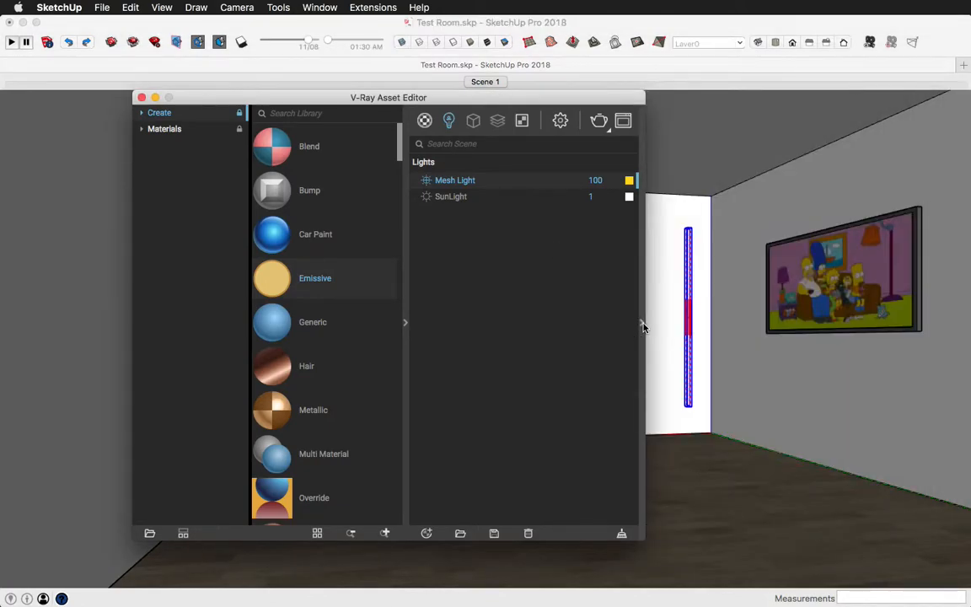
- Select the TV on the wall and review how its screen looks in the last render
click(807, 293)
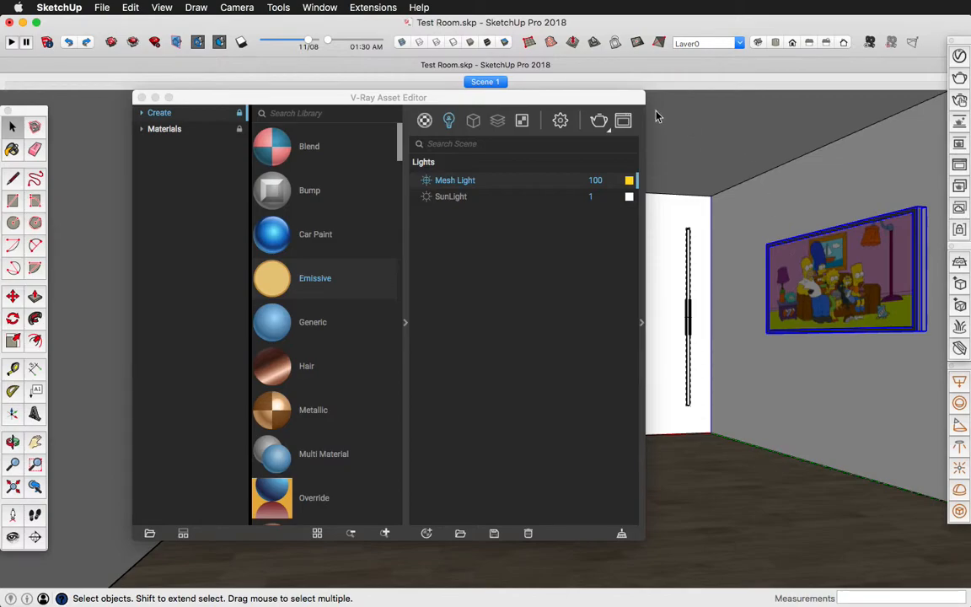
click(623, 121)
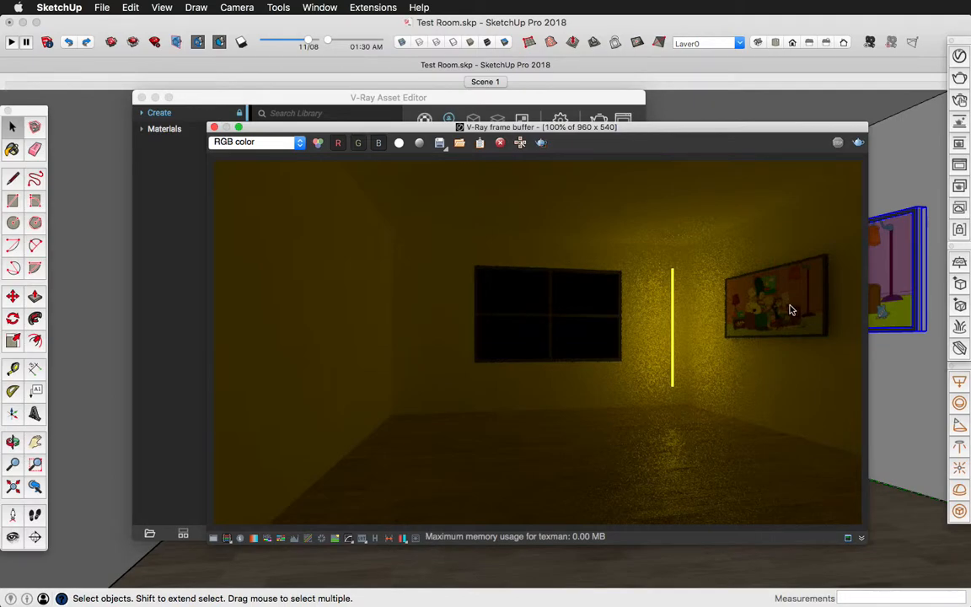
click(202, 127)
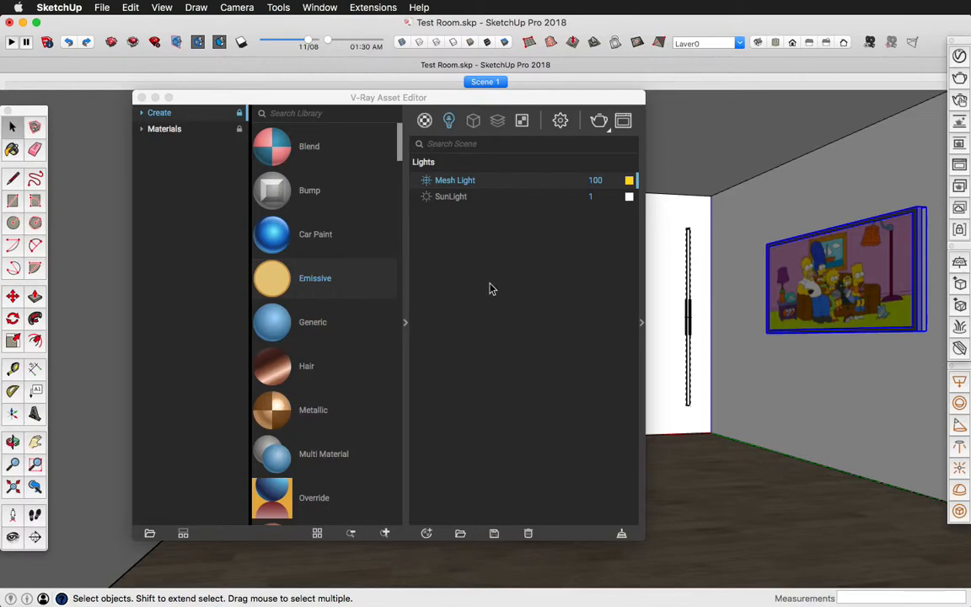
- Purge the unused materials from the scene and add an Emissive material from the library
click(425, 120)
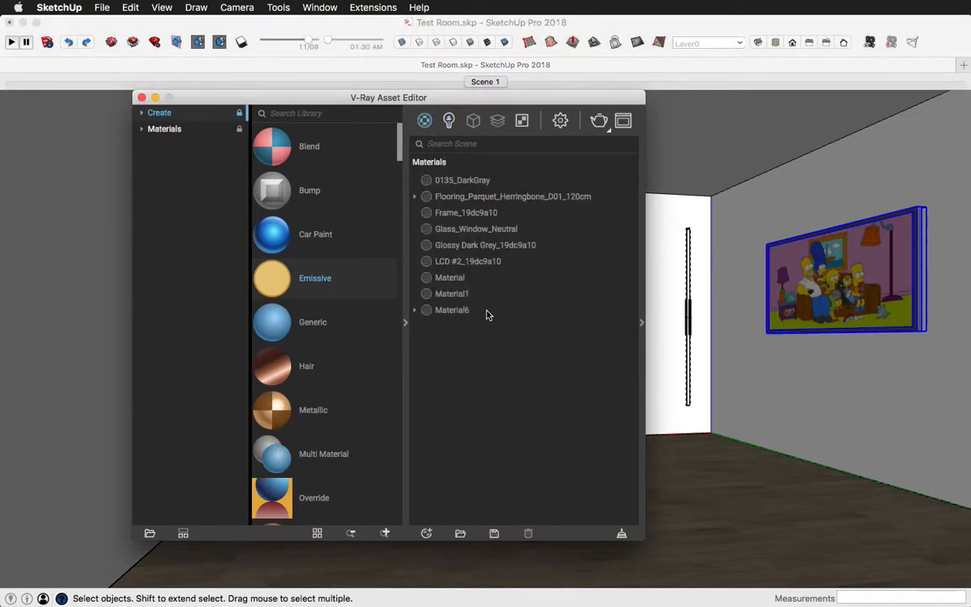
click(622, 535)
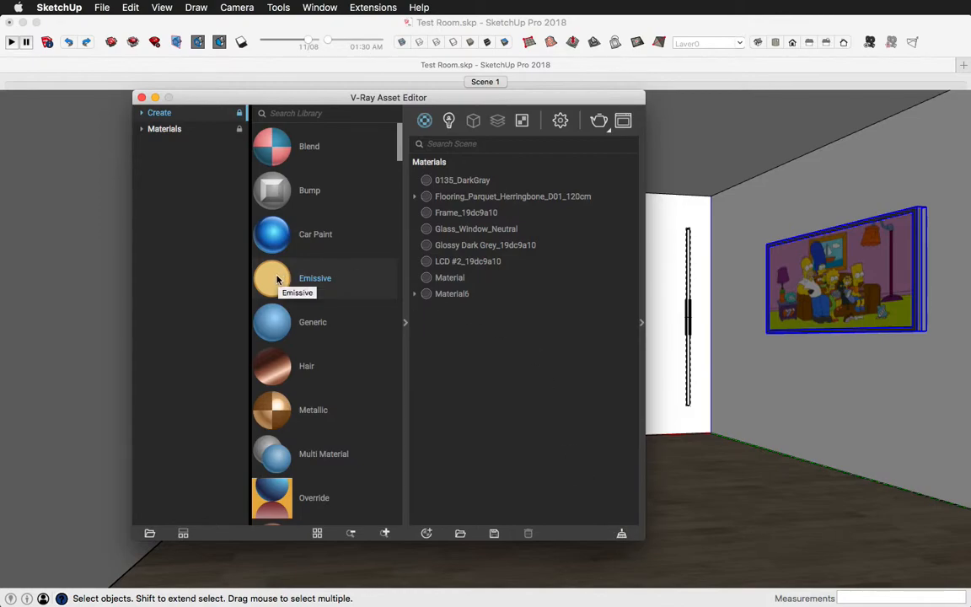
drag(277, 279, 505, 387)
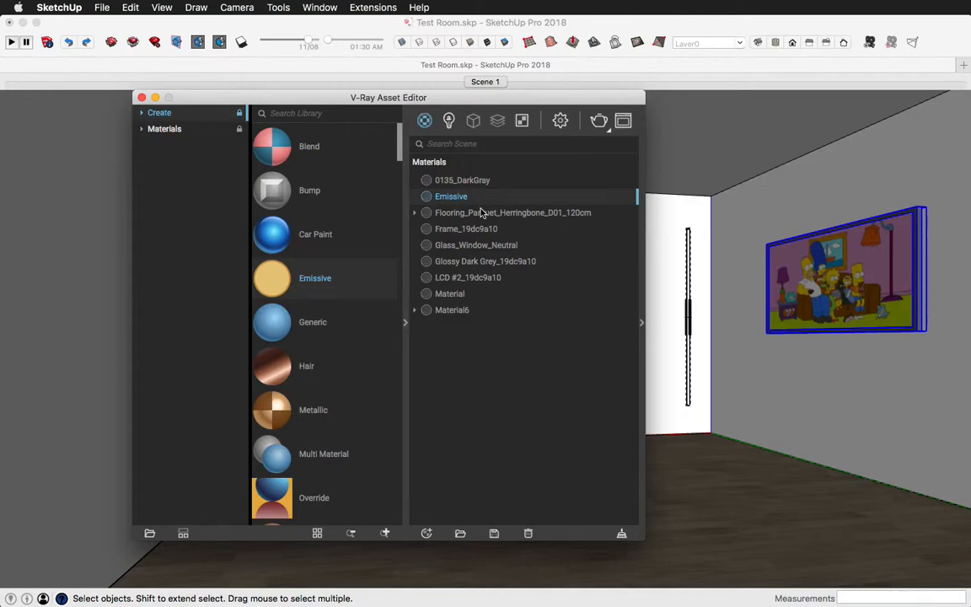
- Open the TV component, apply the Emissive material to its screen face, and leave the component
double_click(860, 266)
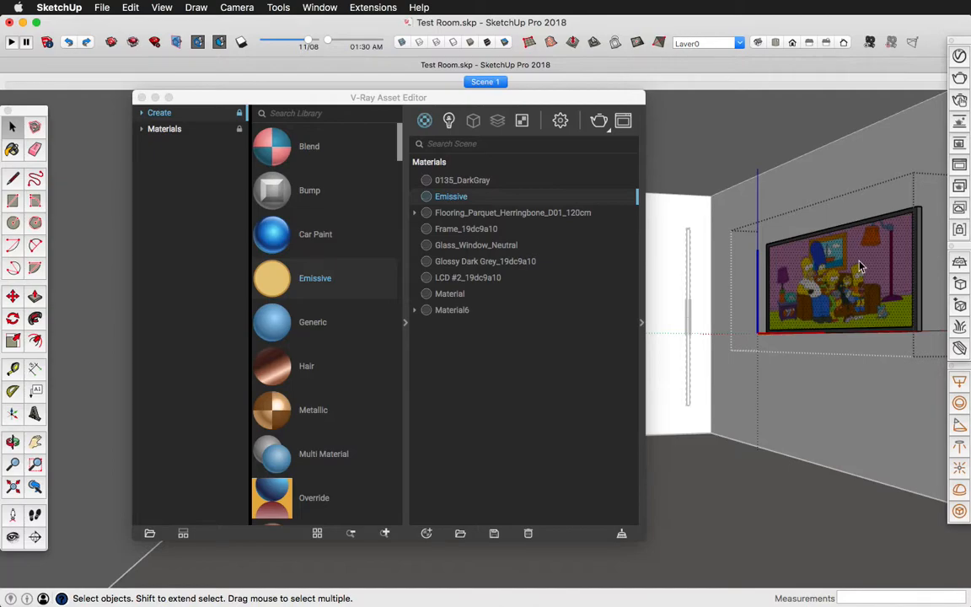
right_click(440, 198)
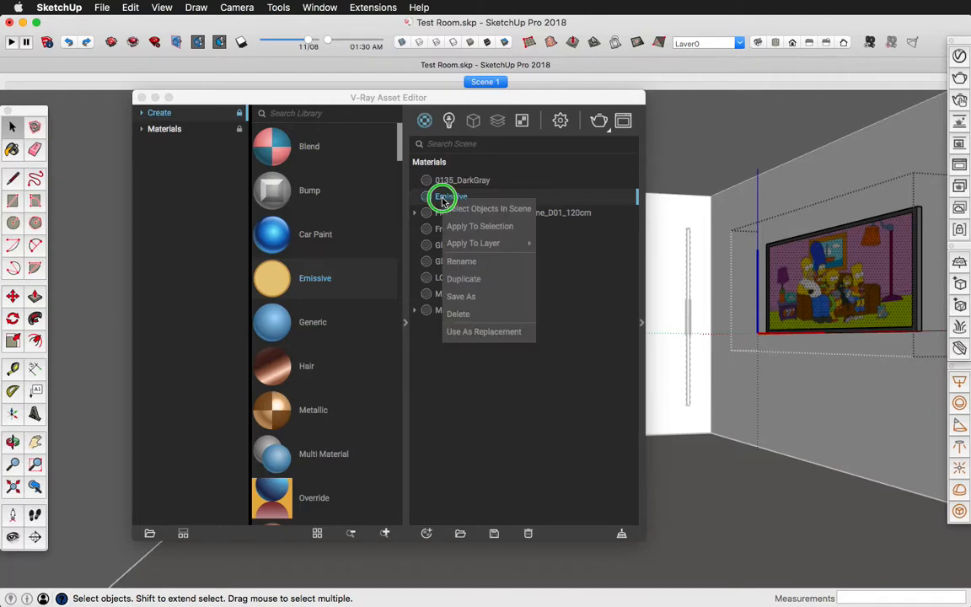
click(477, 227)
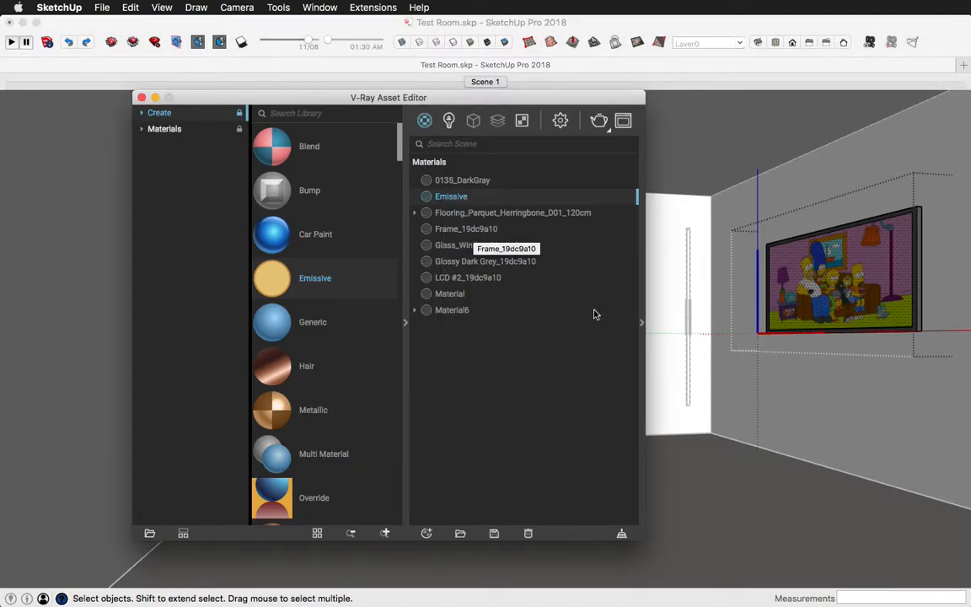
click(717, 156)
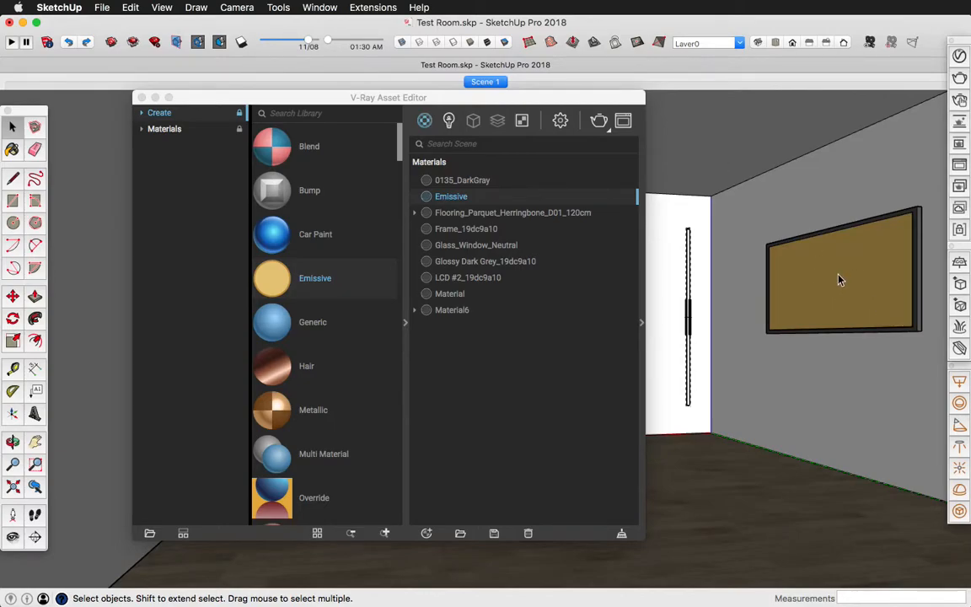
- Start a test render of the emissive TV screen, stop it partway, and close the render window
click(960, 78)
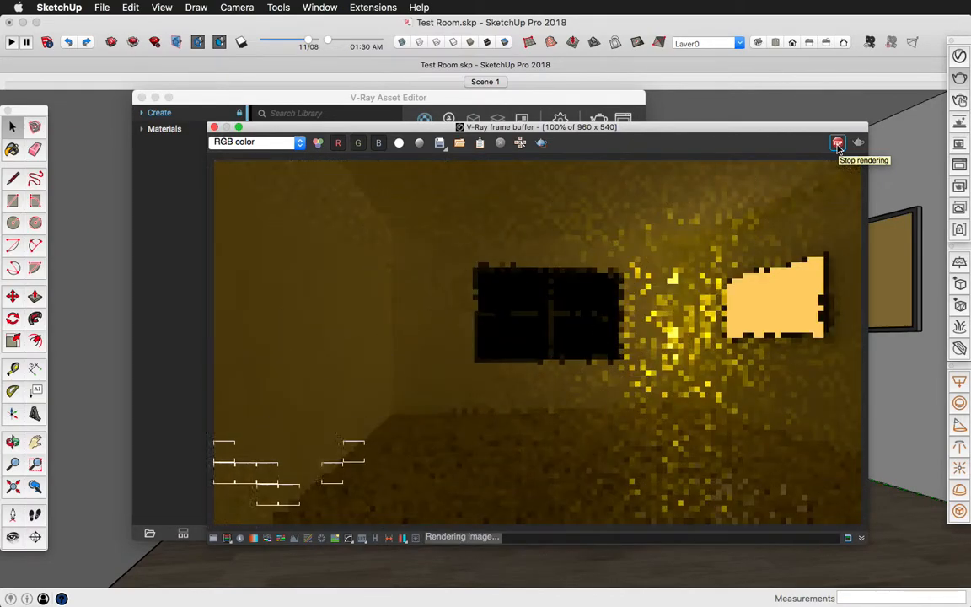
click(838, 144)
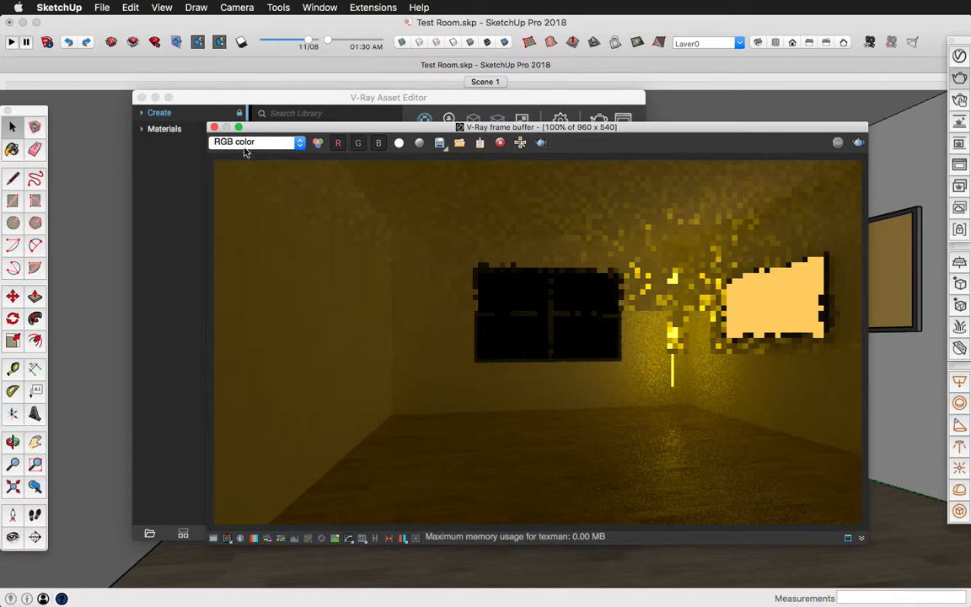
click(215, 127)
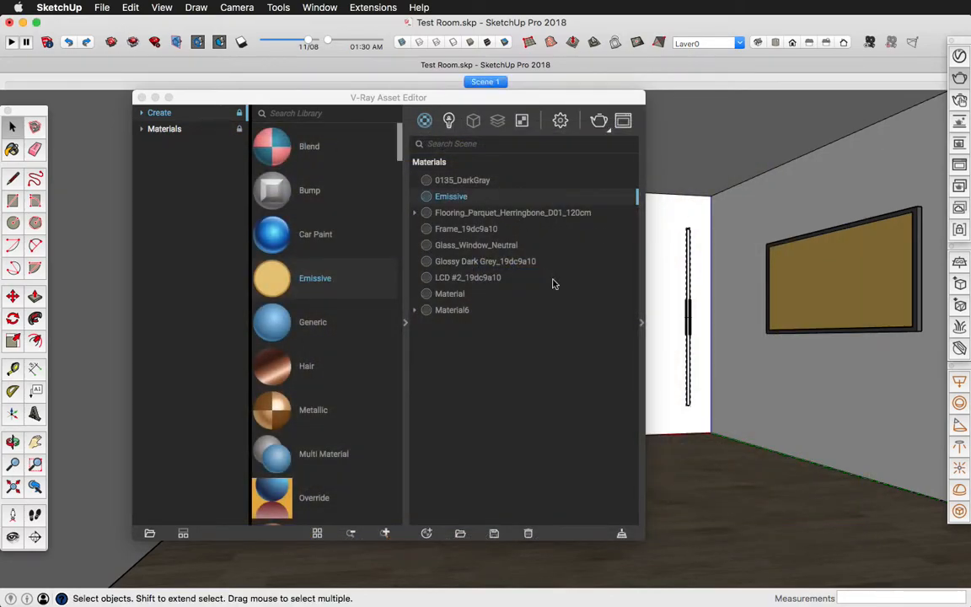
- Load SIMP.jpg from the Desktop's test folder as a bitmap for the Emissive material's color
click(641, 325)
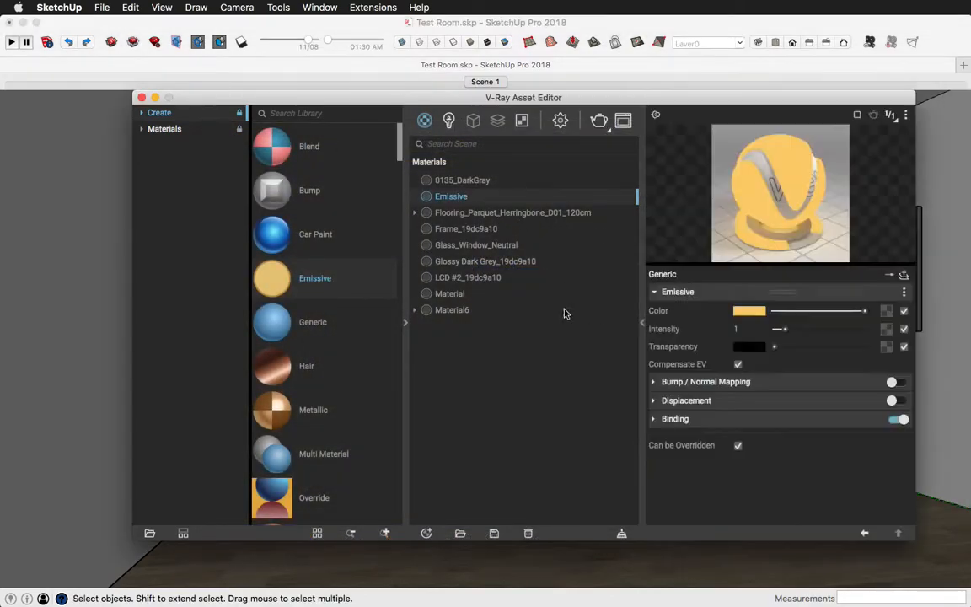
click(404, 326)
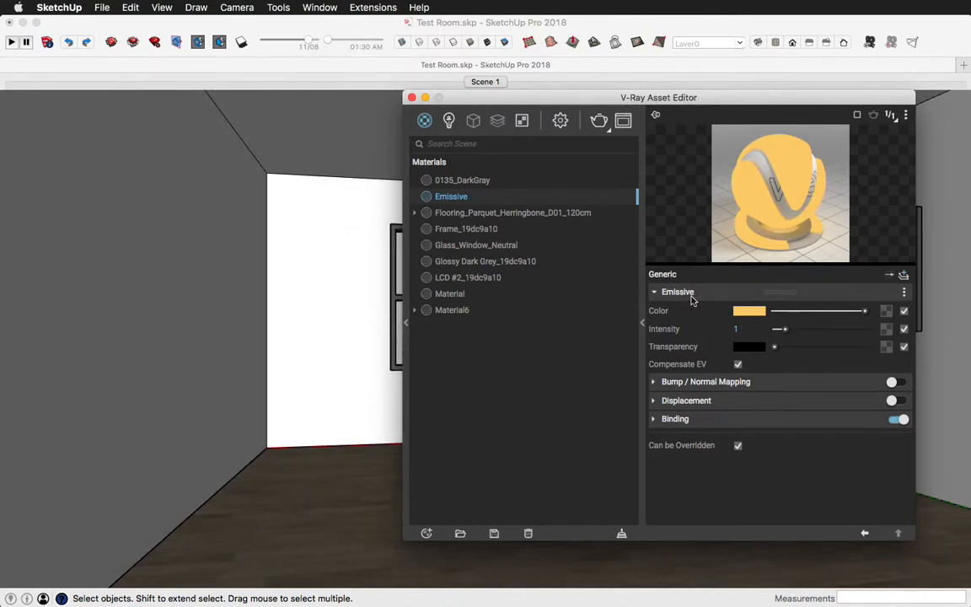
click(888, 313)
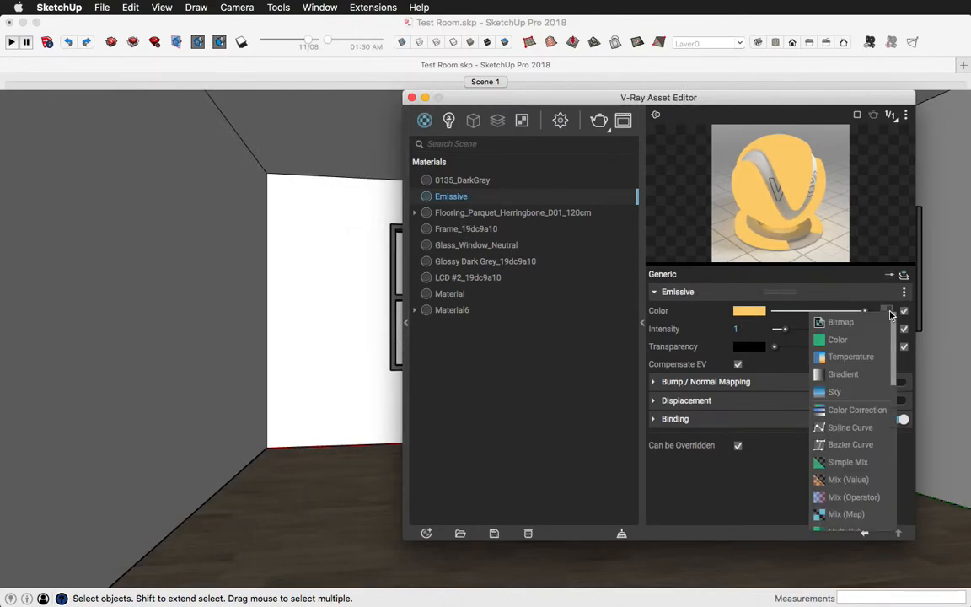
click(843, 324)
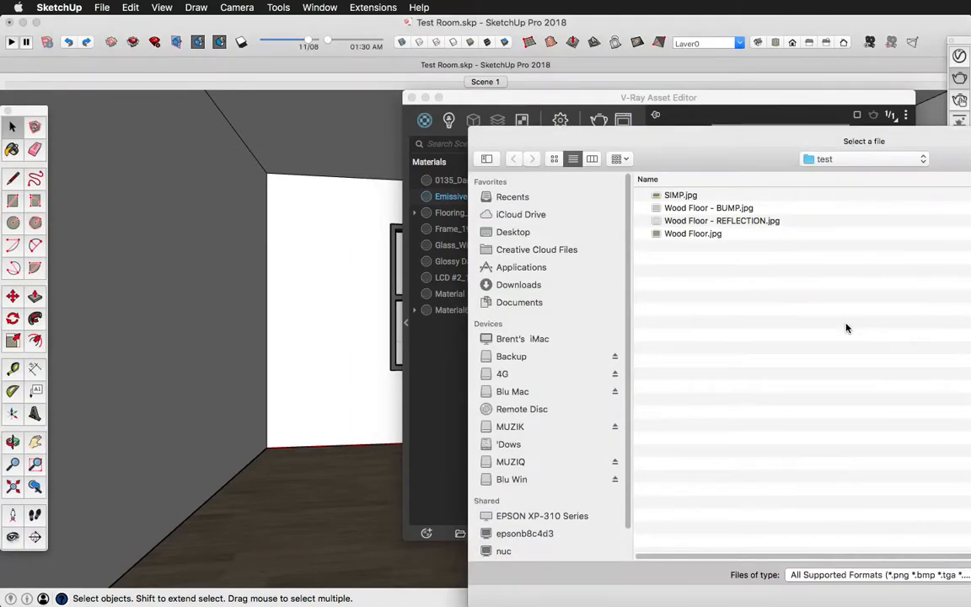
click(532, 233)
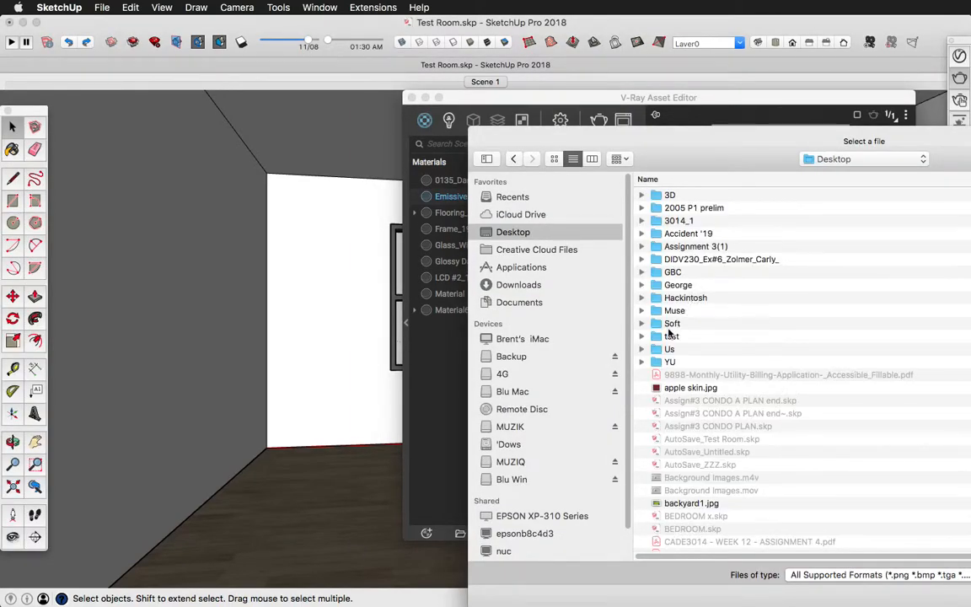
double_click(671, 336)
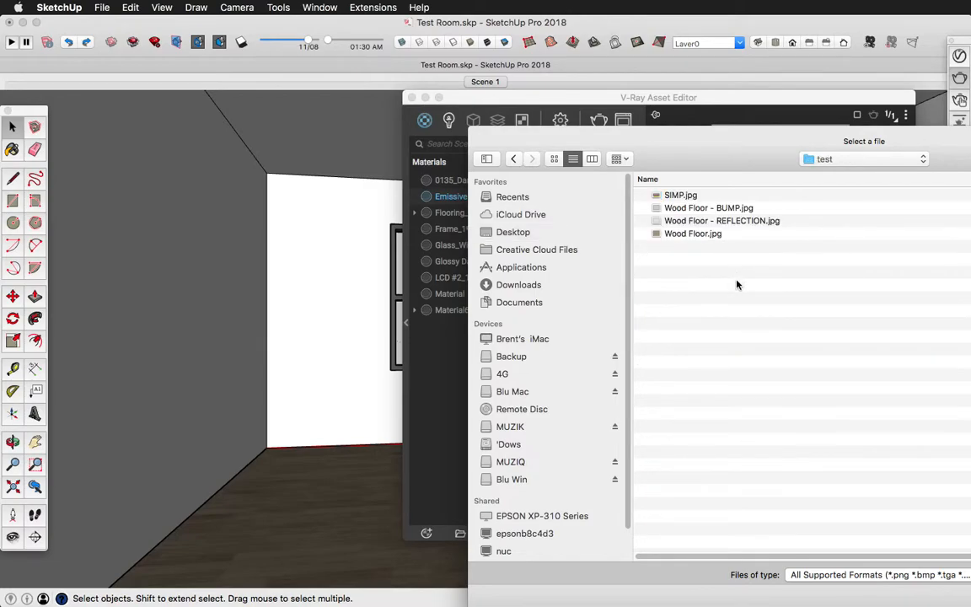
click(666, 195)
drag(641, 129, 364, 99)
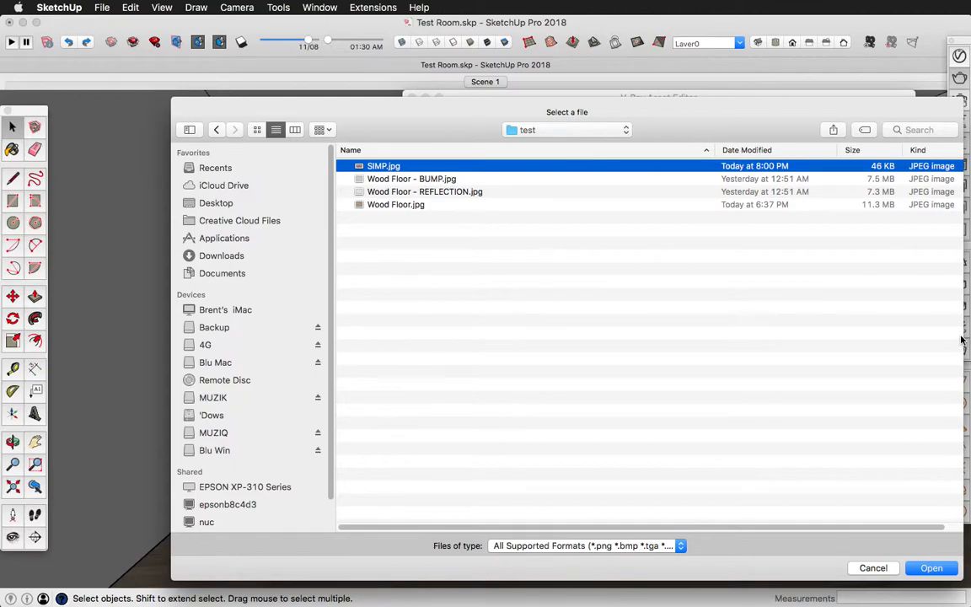
drag(964, 337, 643, 291)
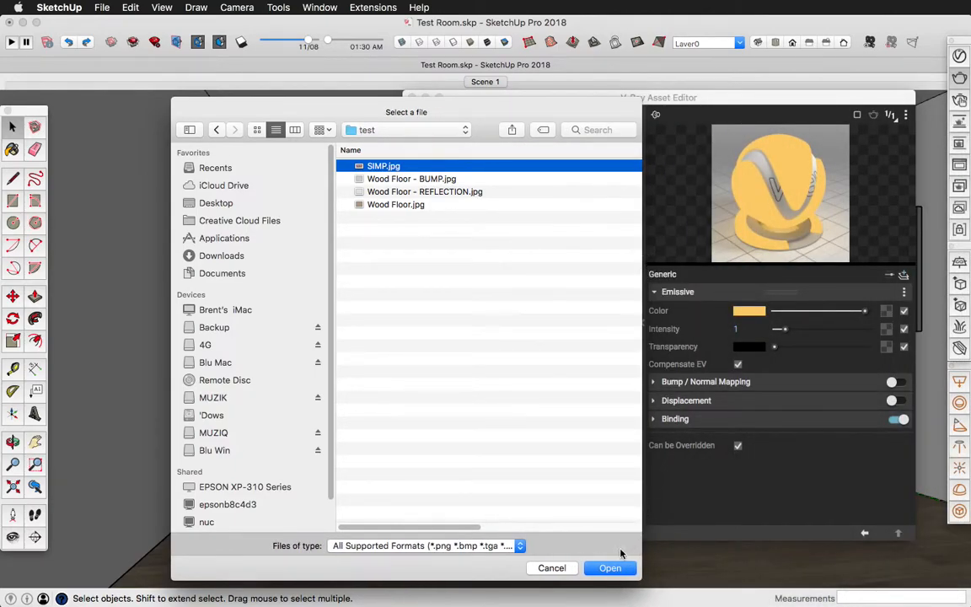
click(609, 568)
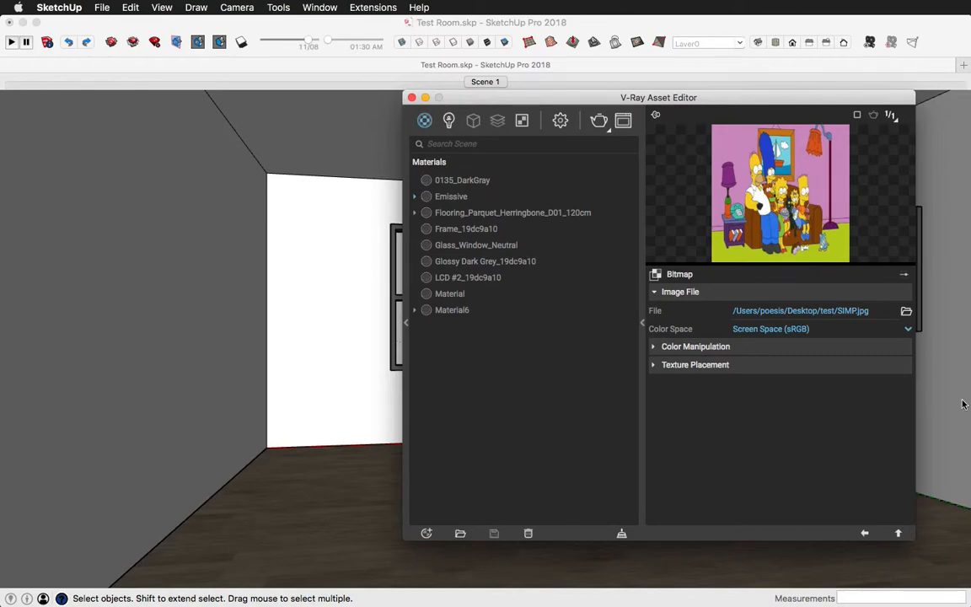
- Return to the Emissive material's settings, render the room to check the TV image, and close the render window
click(865, 535)
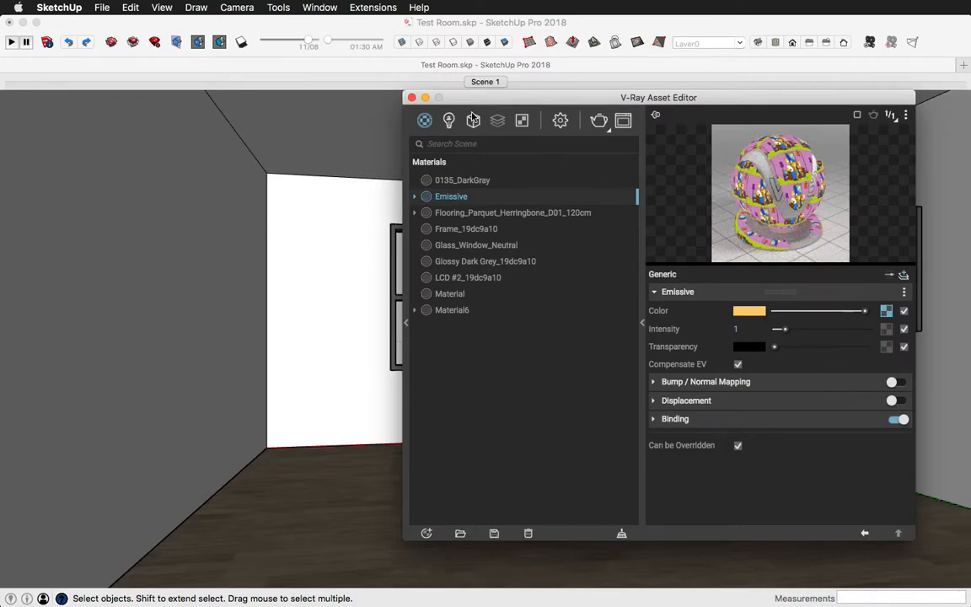
click(597, 122)
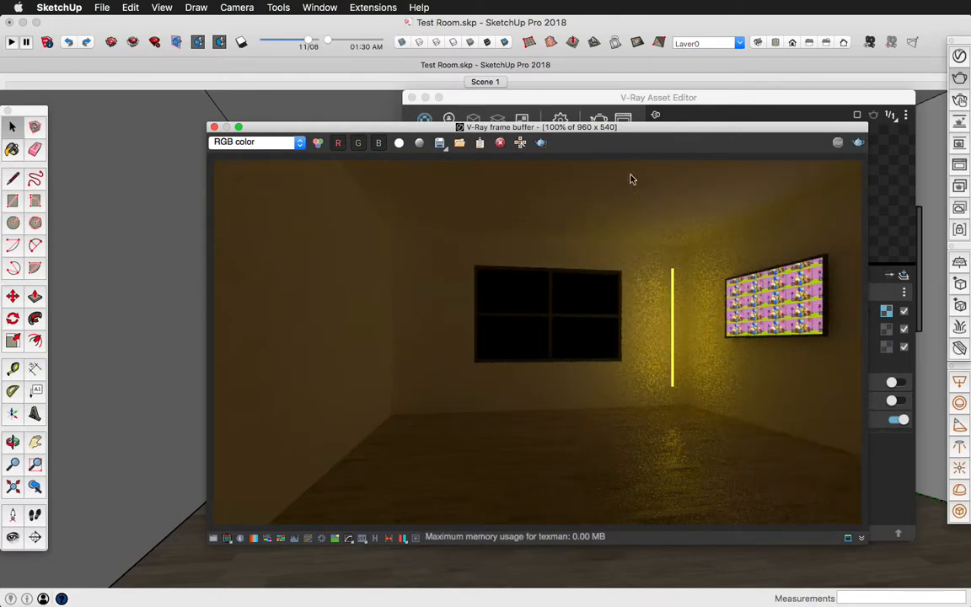
click(214, 128)
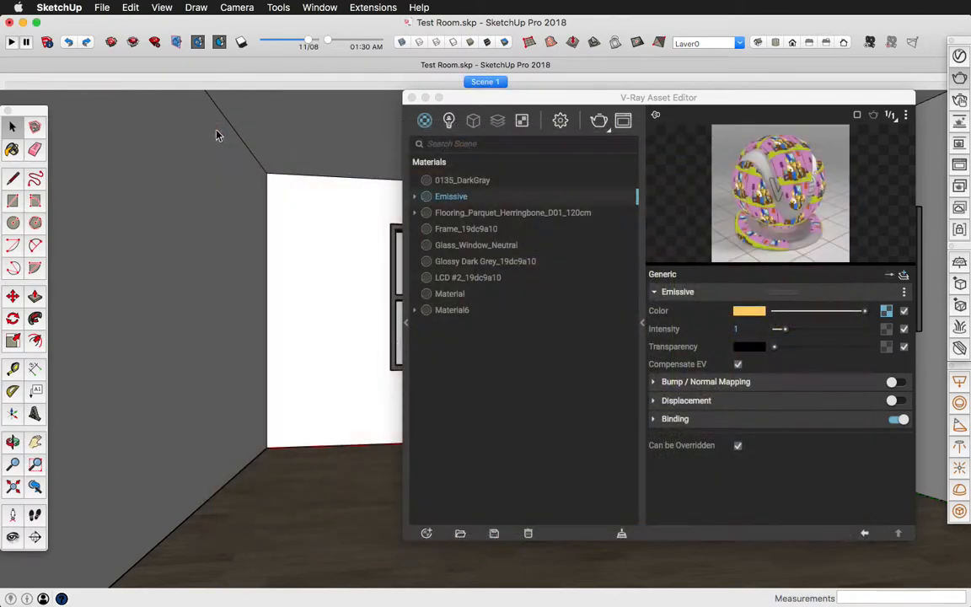
- Inspect the texture width and height of the original TV image material, Material6, among the model's materials
click(10, 150)
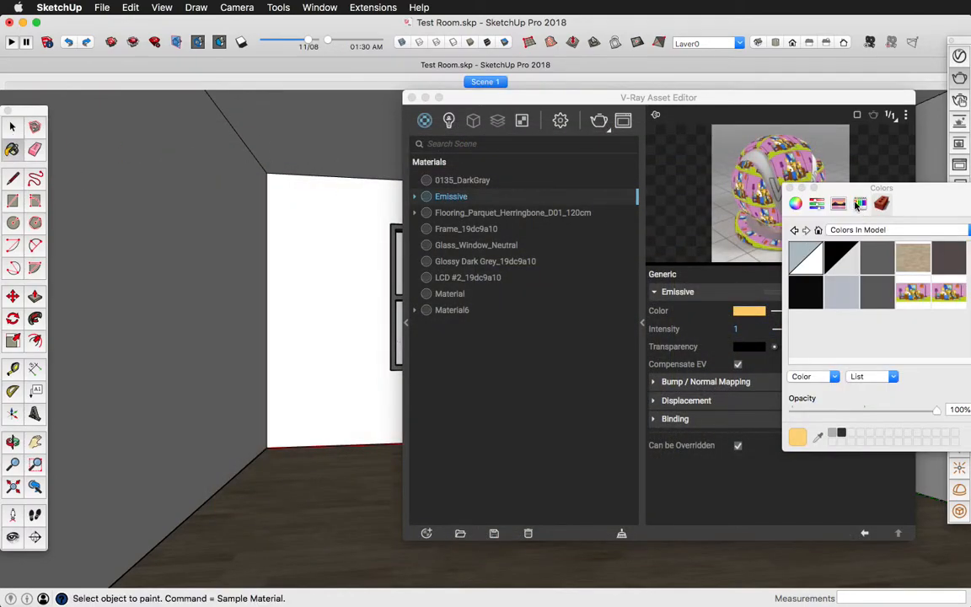
drag(841, 190, 700, 175)
click(770, 276)
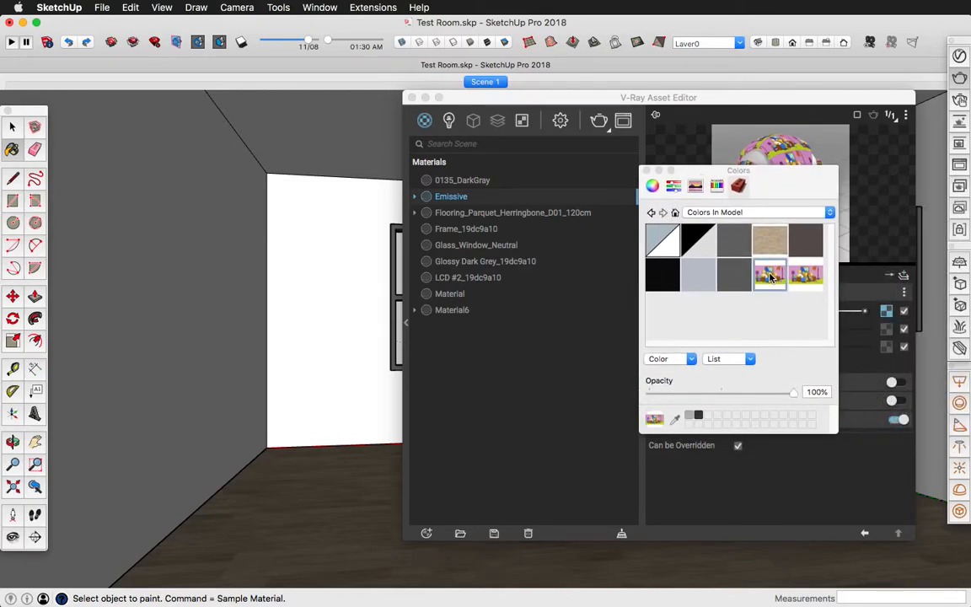
right_click(770, 277)
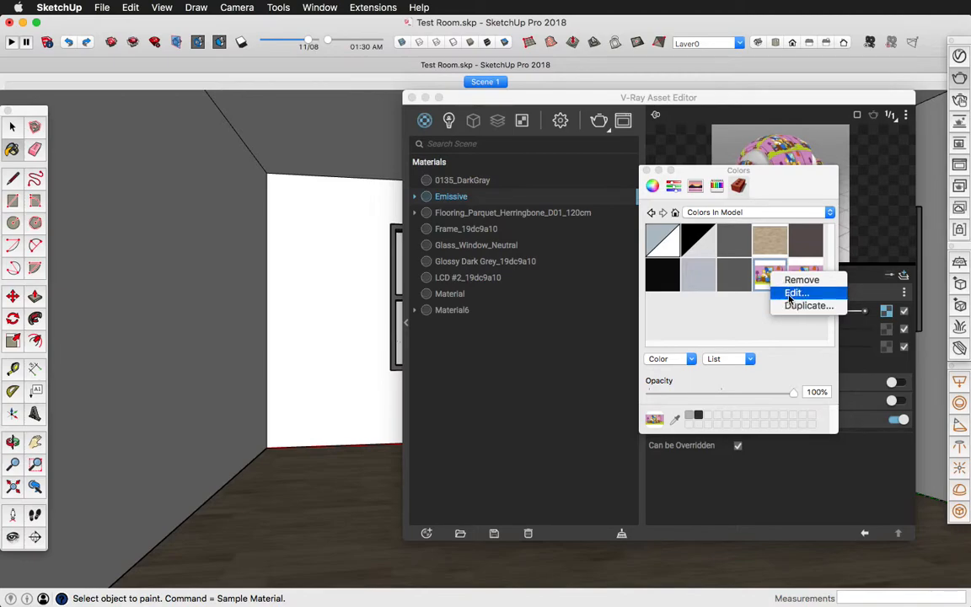
click(796, 293)
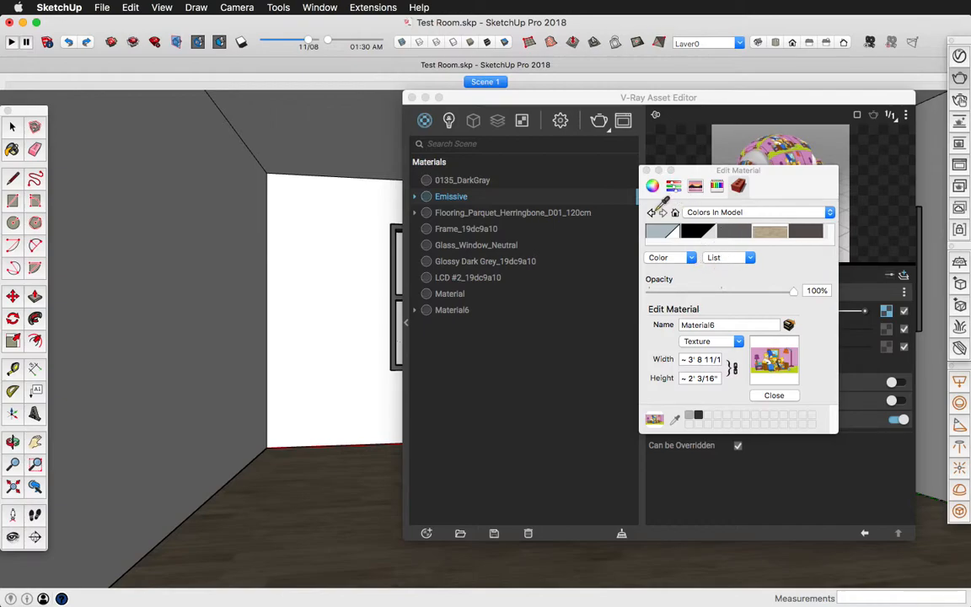
click(712, 172)
click(738, 183)
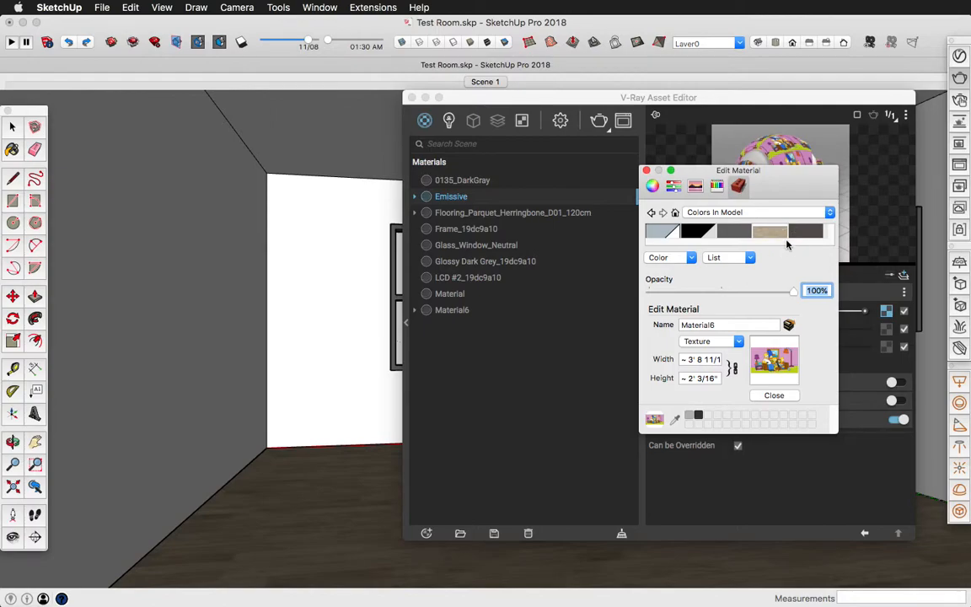
click(773, 395)
- Set the Emissive material's texture height to 2' 1/4" with the proportions locked, and close the material editor
click(805, 277)
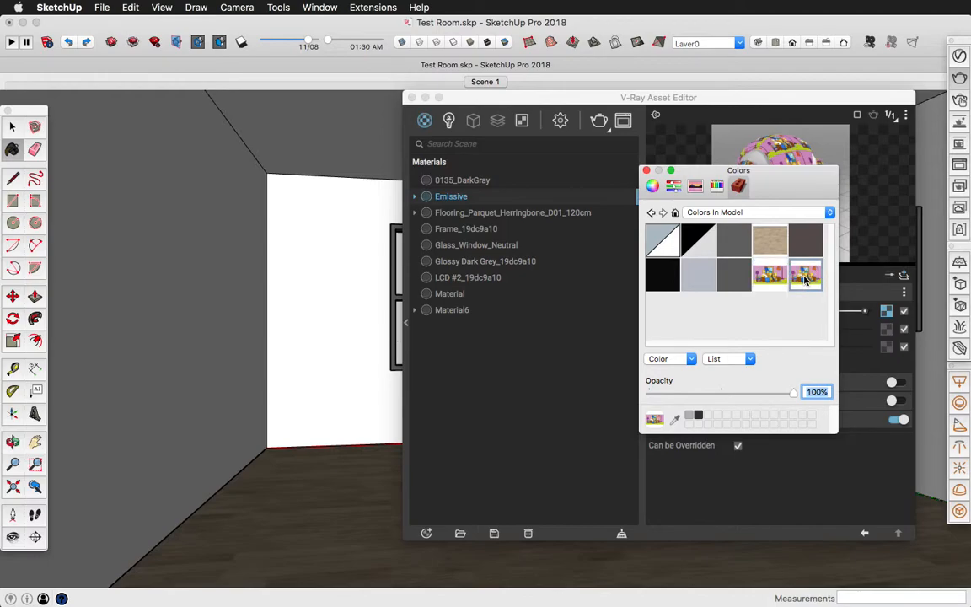
right_click(806, 277)
click(814, 296)
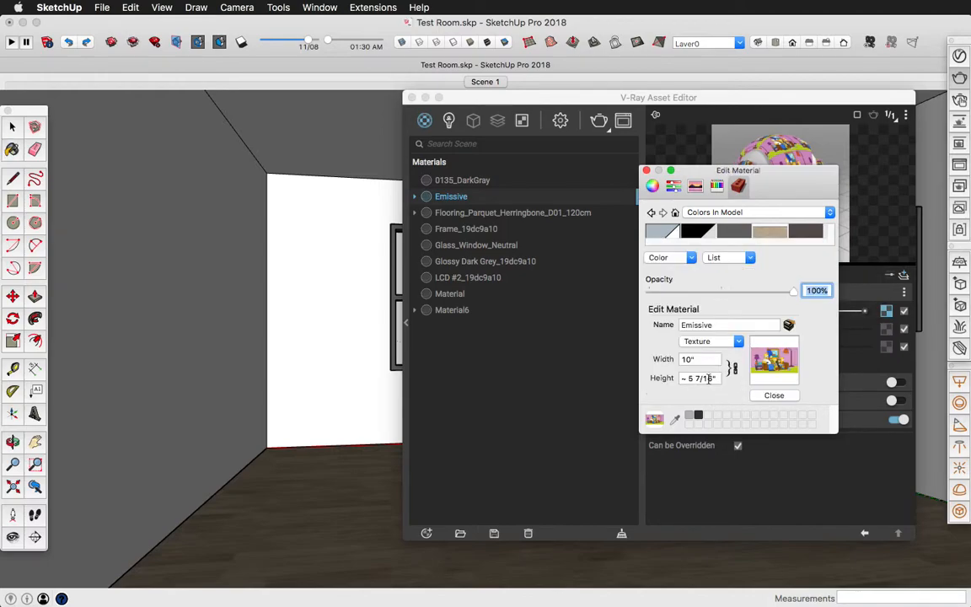
click(706, 379)
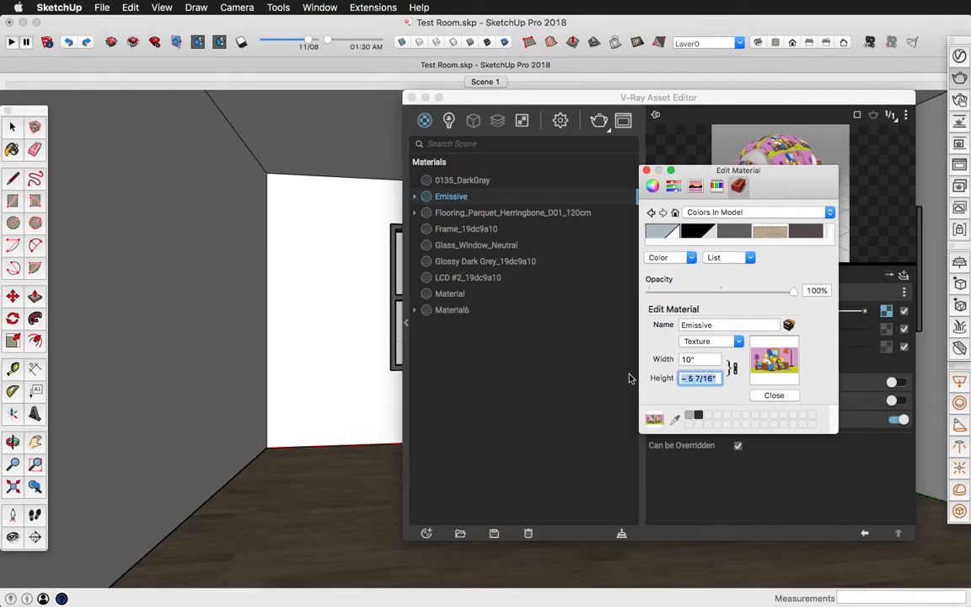
text(2' 1/4)
key(Return)
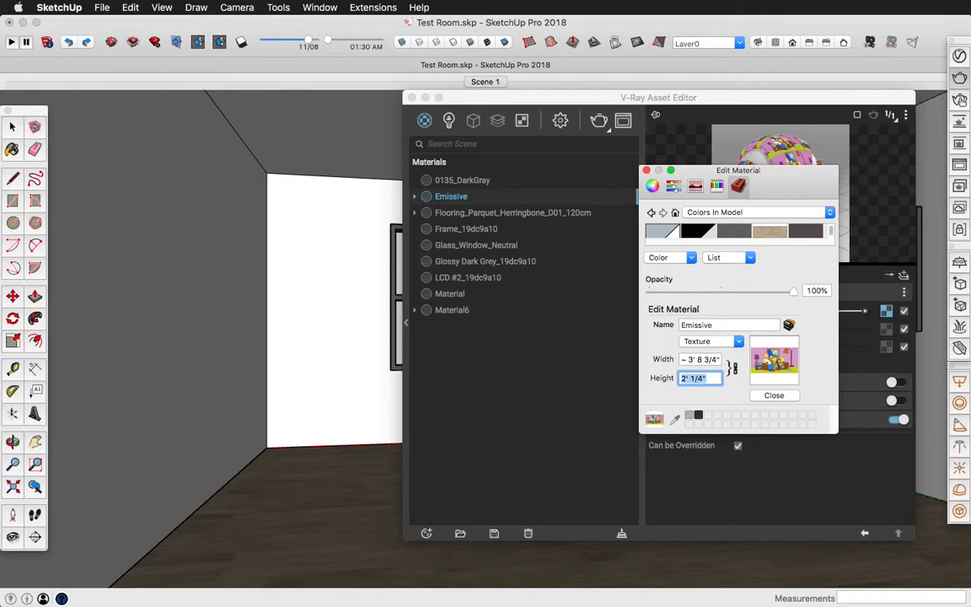
click(646, 171)
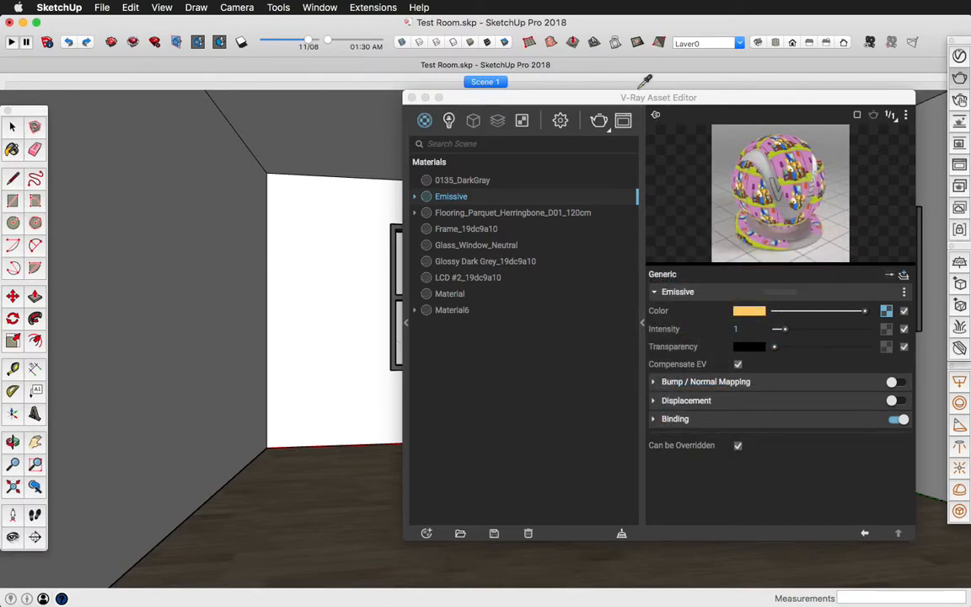
- Move the Asset Editor clear of the TV and render the room with the resized screen image
drag(642, 95, 469, 100)
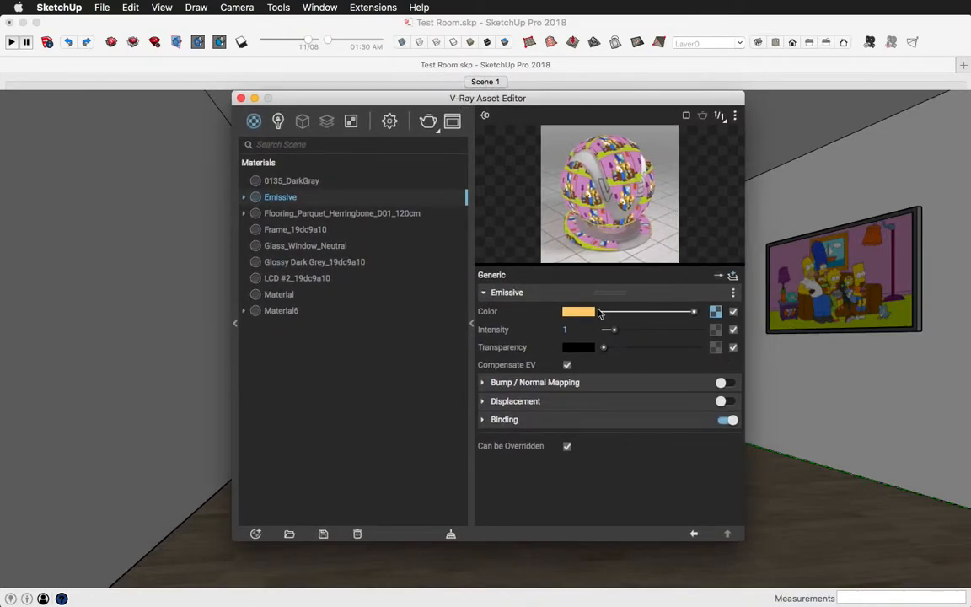
click(428, 121)
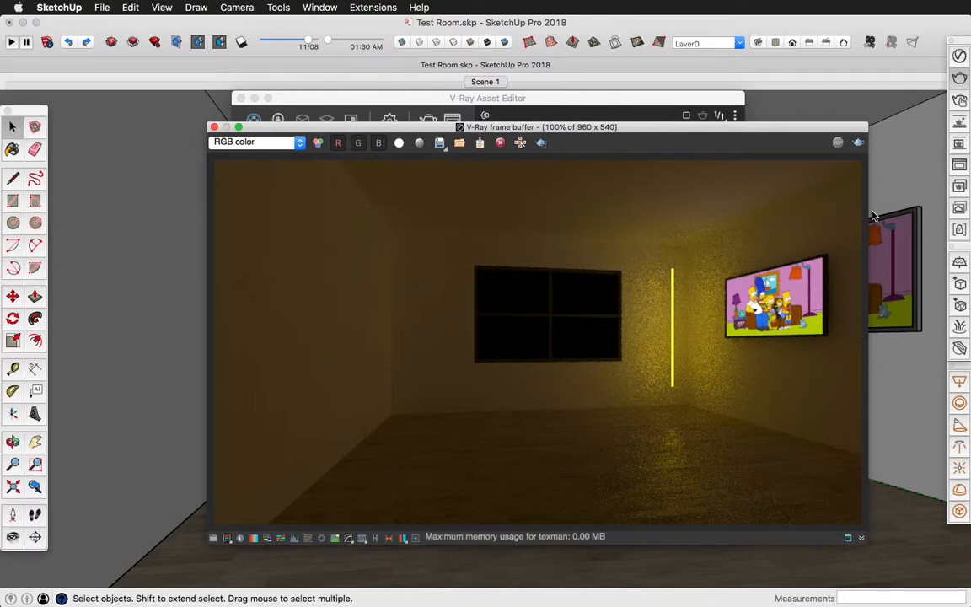
click(600, 111)
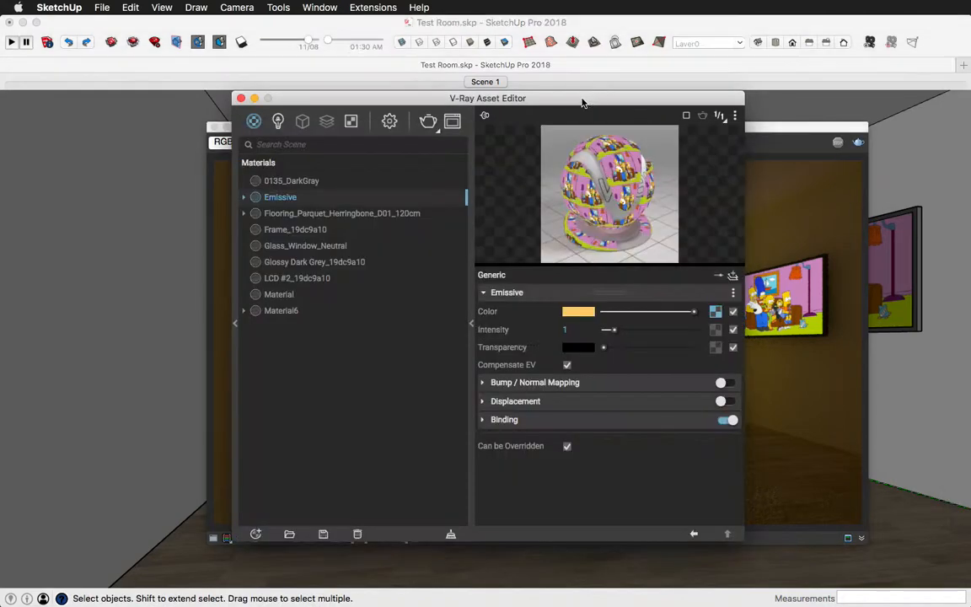
- Switch off the mesh light and set the Emissive material's intensity to 2
click(278, 121)
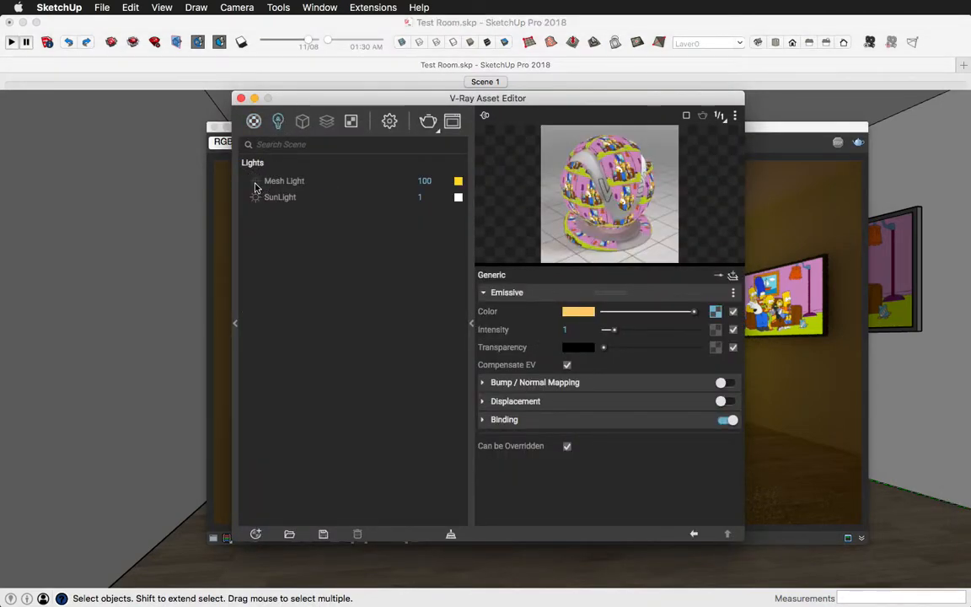
click(568, 330)
key(Return)
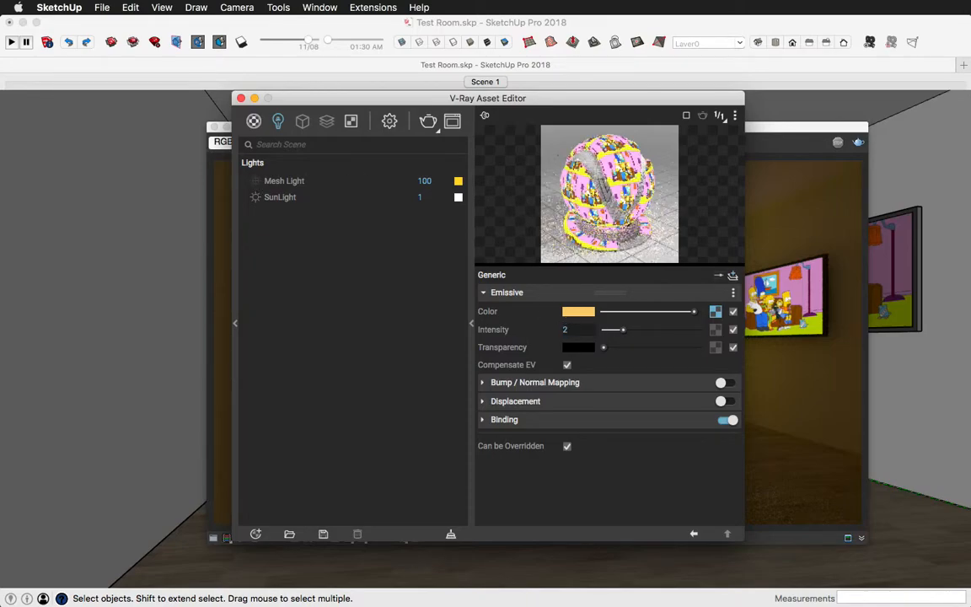
- Render the room lit only by the TV screen, review the result, and close the render window
click(858, 145)
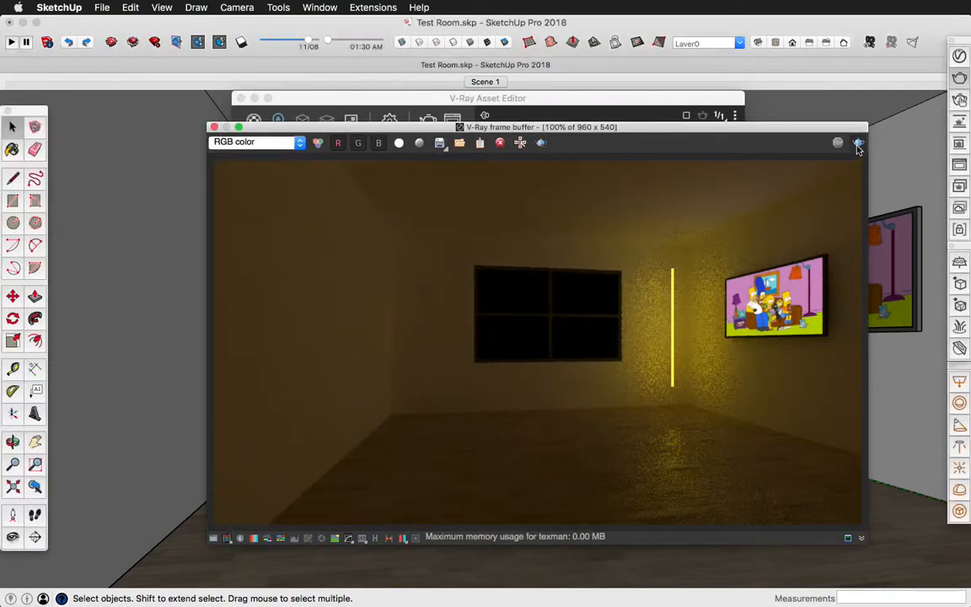
click(858, 145)
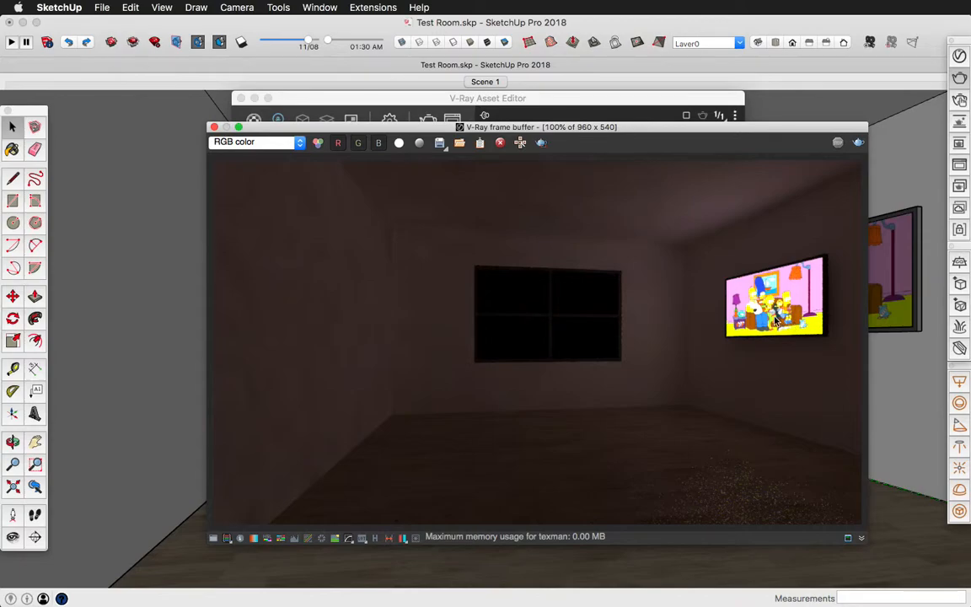
drag(612, 130, 572, 122)
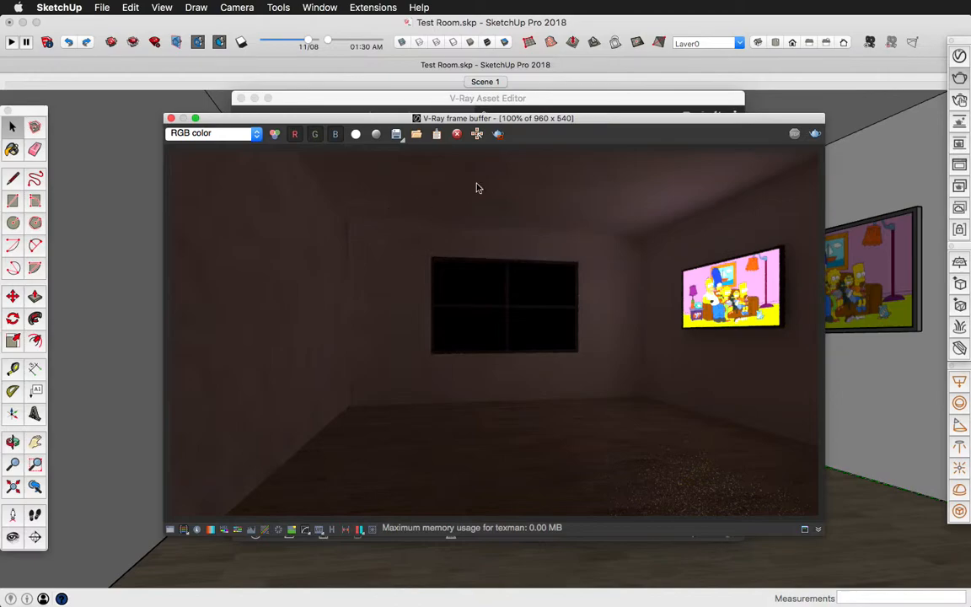
click(170, 119)
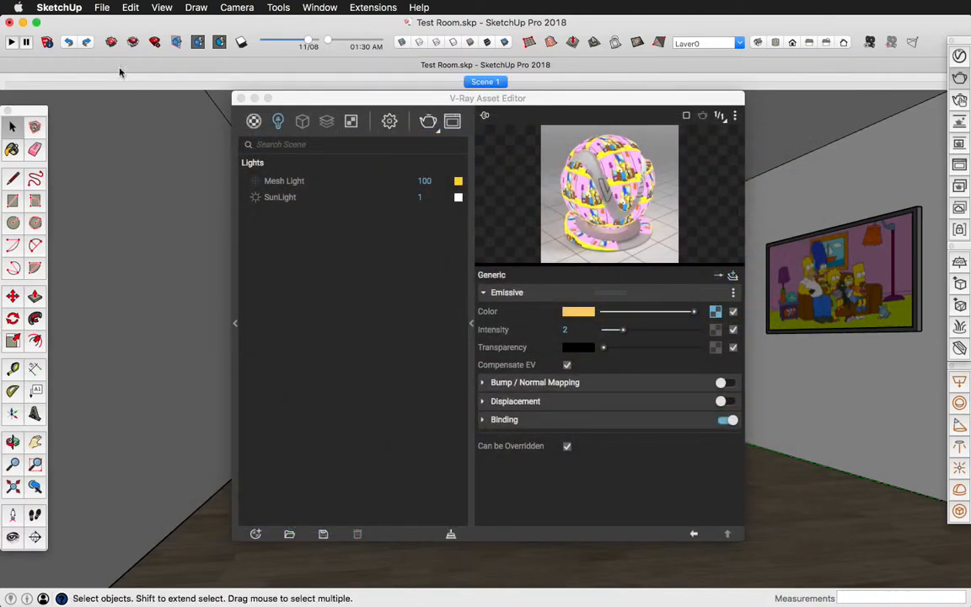